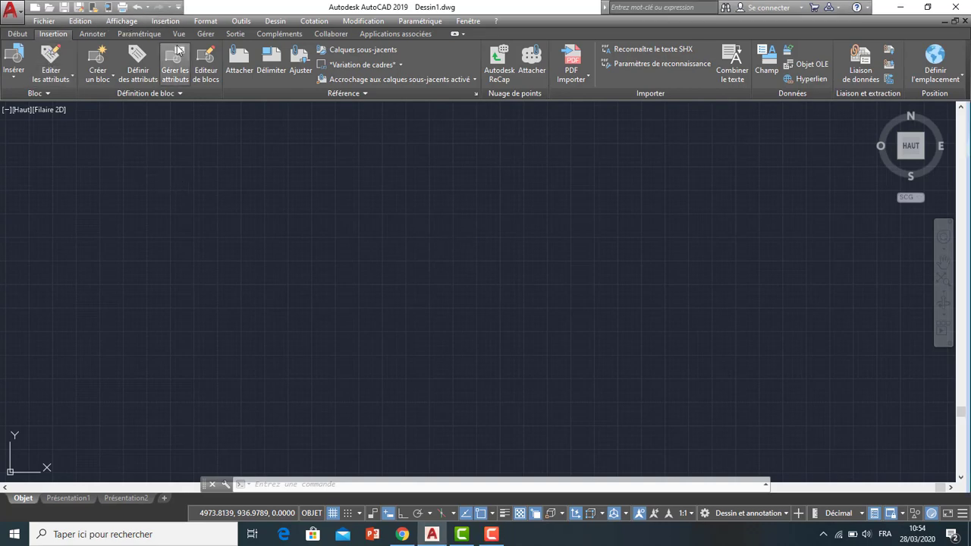
Choose the banner image file to attach, with its scale specified on screen.
left_click(166, 21)
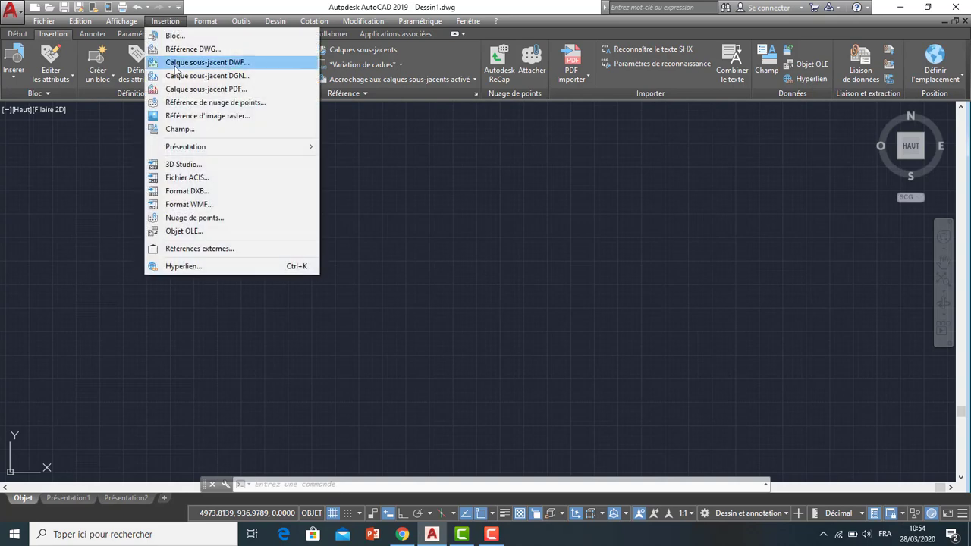
left_click(206, 117)
scroll(378, 292, "down", 2)
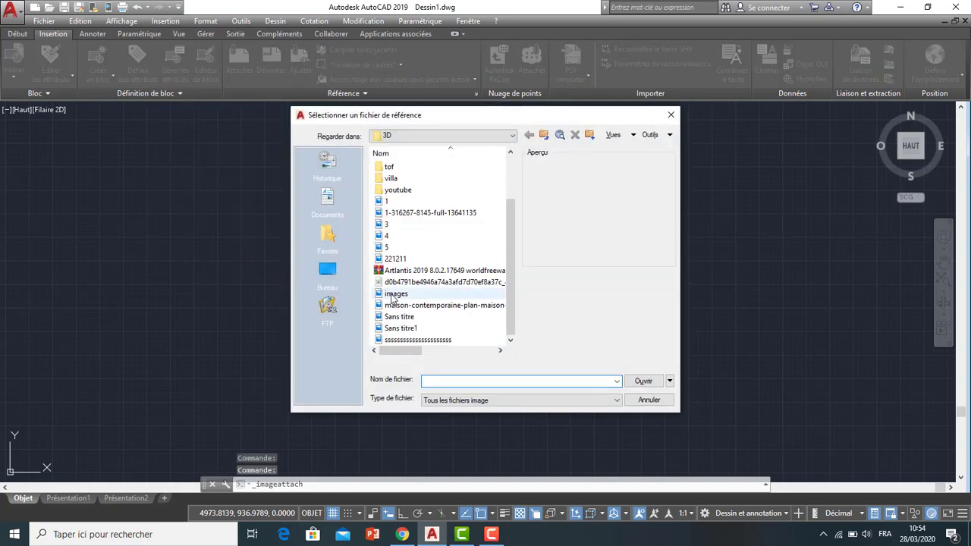
left_click(414, 340)
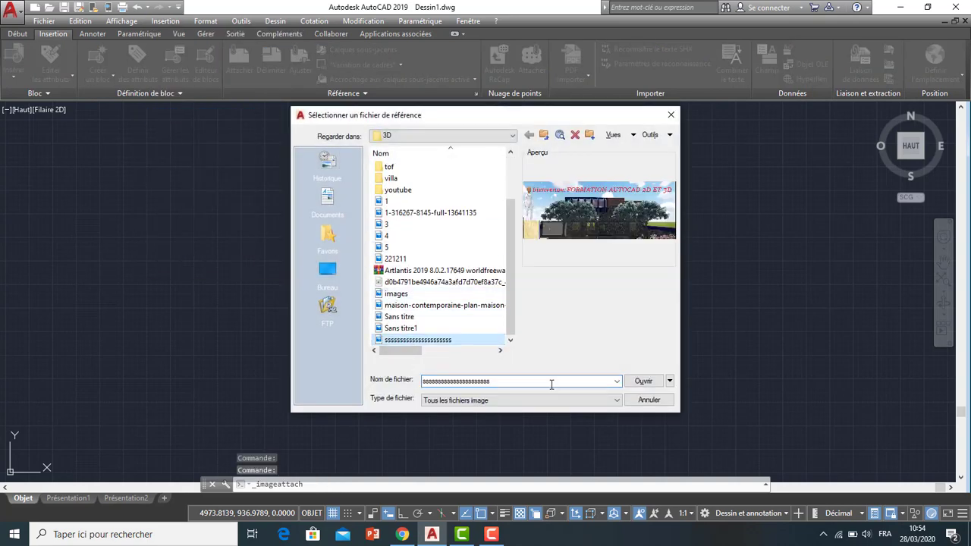
left_click(643, 381)
left_click(574, 220)
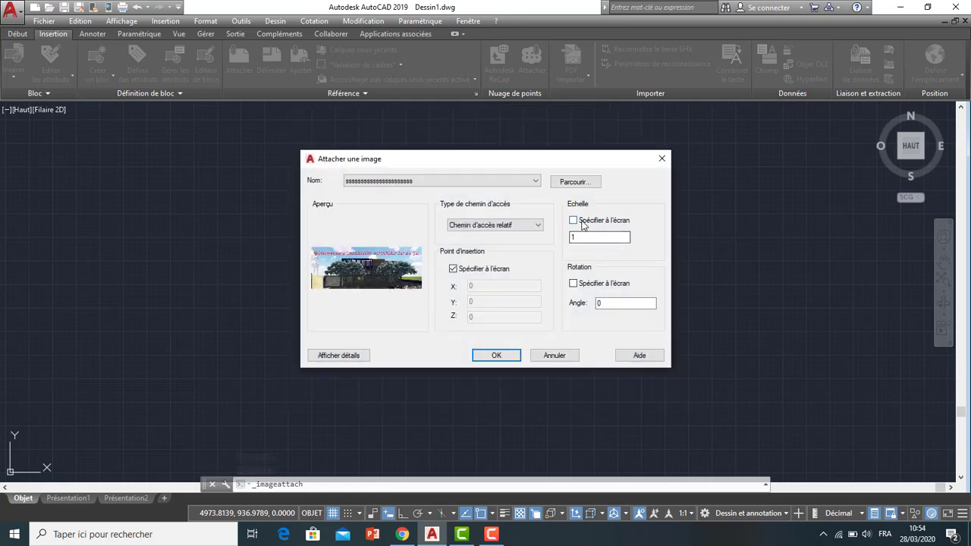
left_click(480, 361)
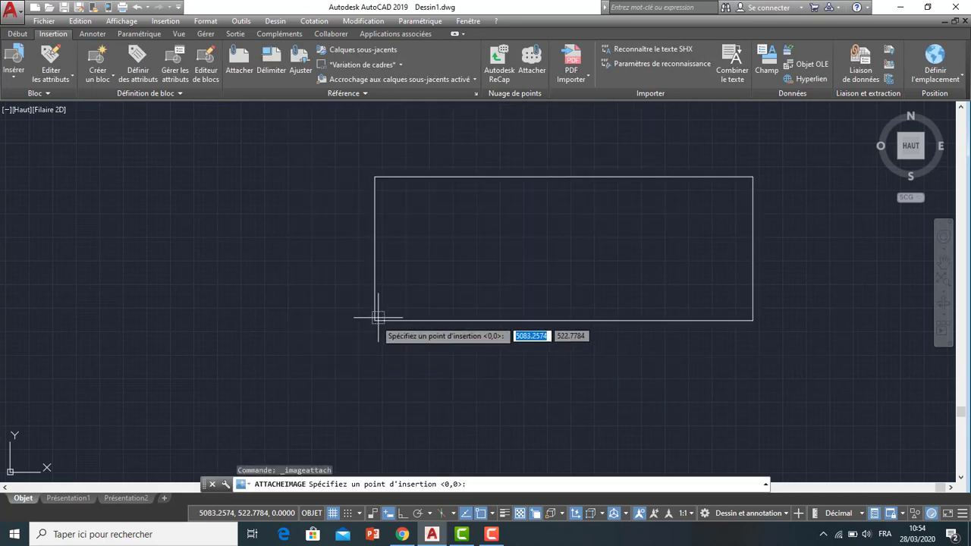
Place the banner image at a scale factor of 0.1 and centre it in view.
left_click(318, 302)
scroll(282, 307, "down", 4)
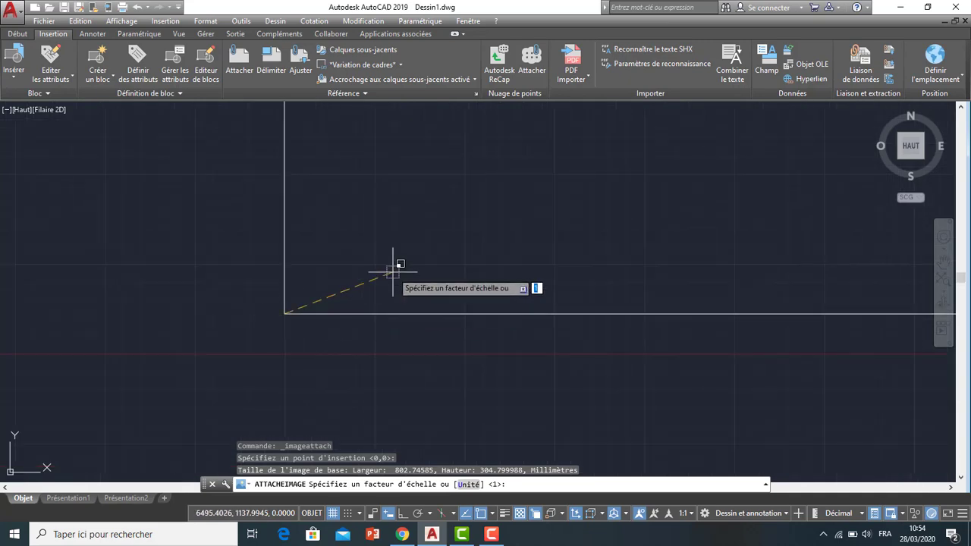
type("1")
key("Return")
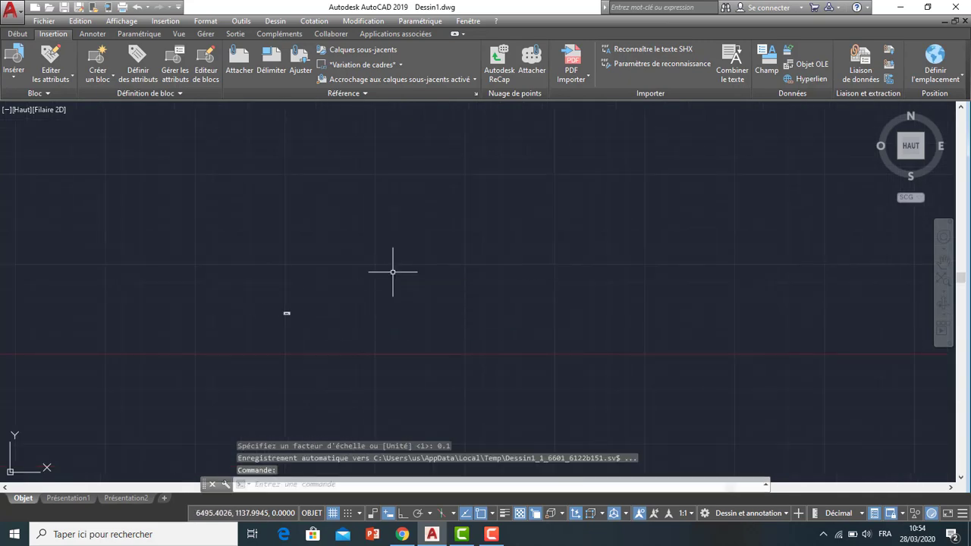
scroll(243, 336, "up", 5)
scroll(415, 255, "up", 4)
scroll(394, 243, "up", 6)
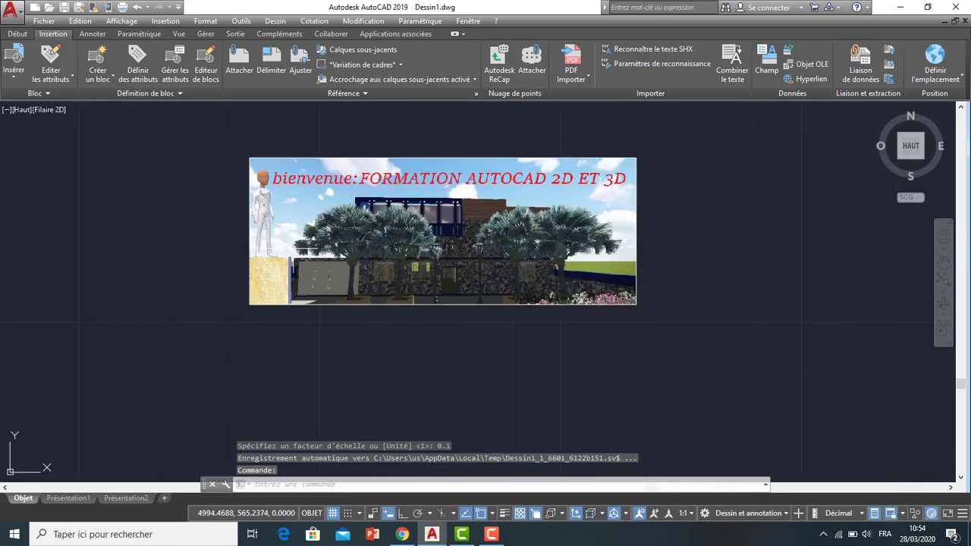
scroll(387, 228, "down", 3)
middle_click_drag(381, 201, 283, 225)
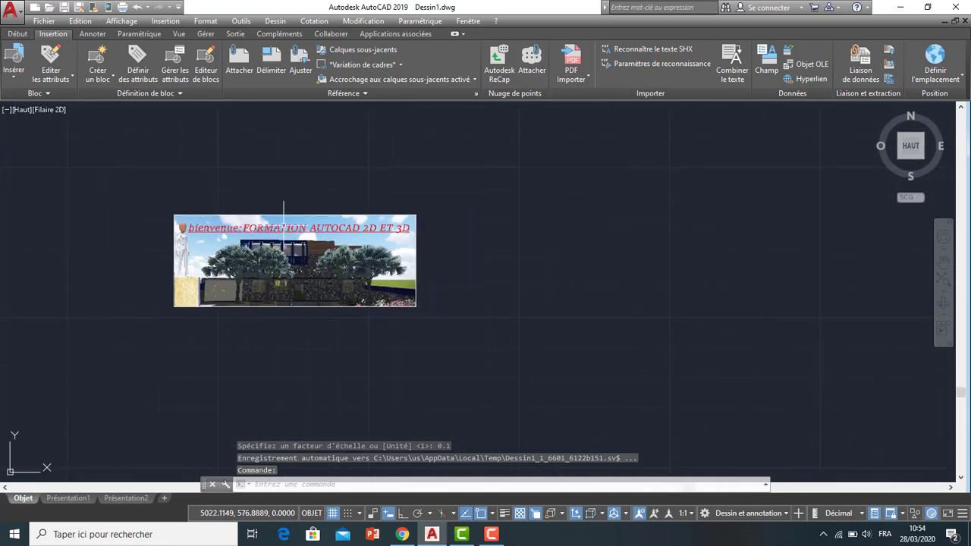
Draw a rectangle to the right of the banner, larger than the image.
left_click(17, 34)
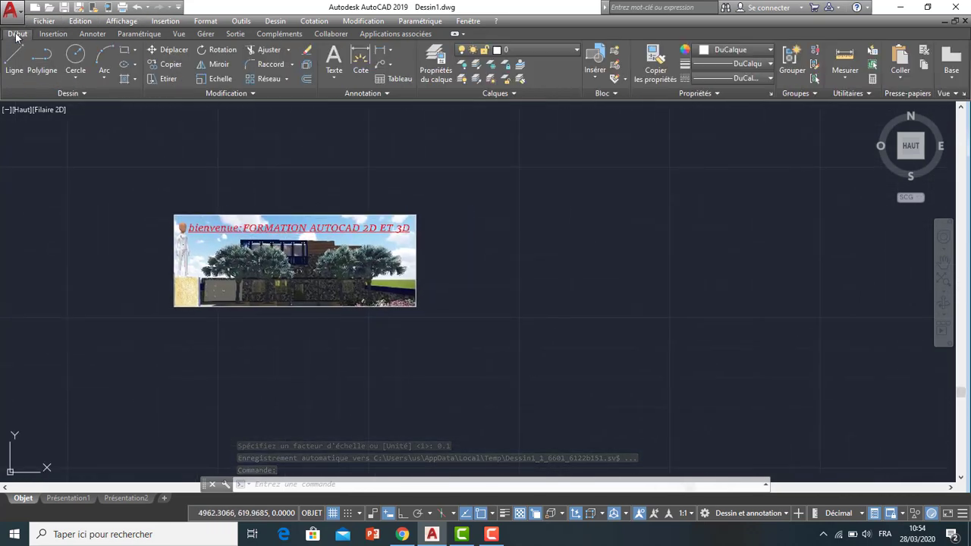
left_click(126, 53)
scroll(370, 215, "down", 2)
scroll(371, 215, "down", 2)
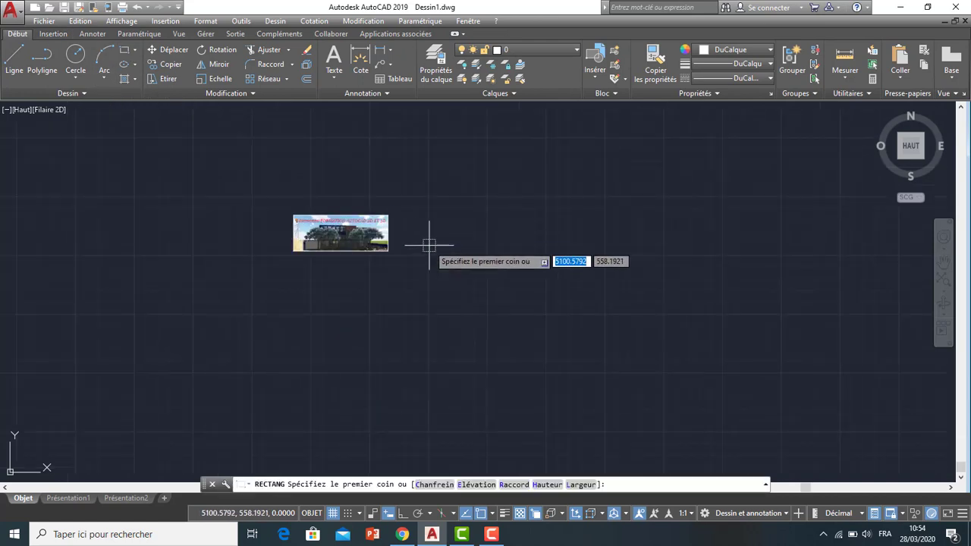
left_click(423, 254)
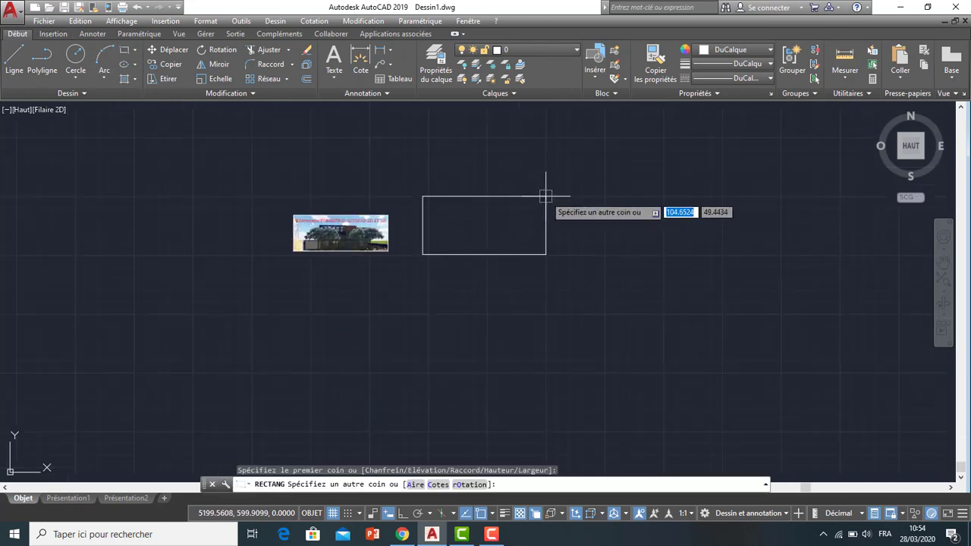
left_click(544, 196)
middle_click_drag(535, 223, 459, 193)
scroll(247, 198, "up", 4)
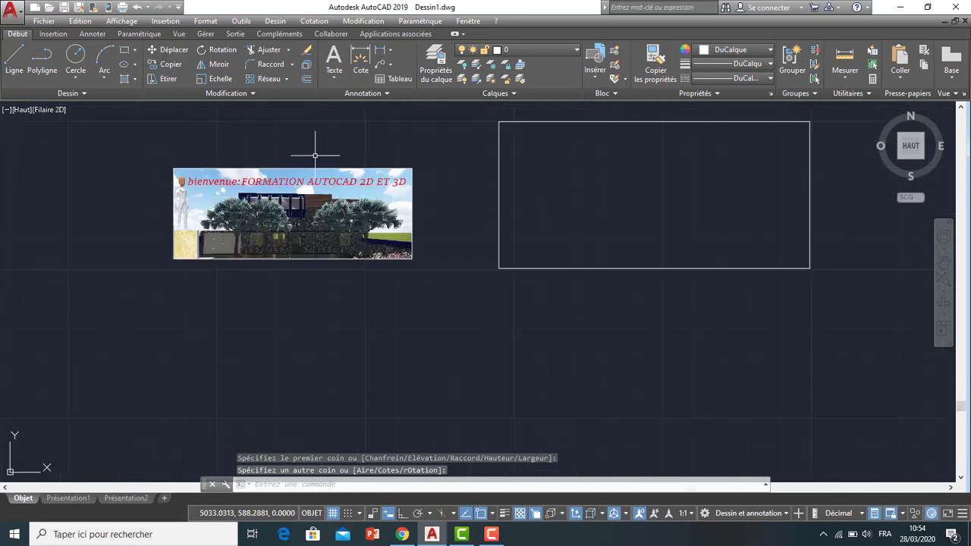
Move the banner so its lower-left corner sits on the rectangle's lower-left corner.
left_click(284, 190)
type("DEPLACER")
key("Return")
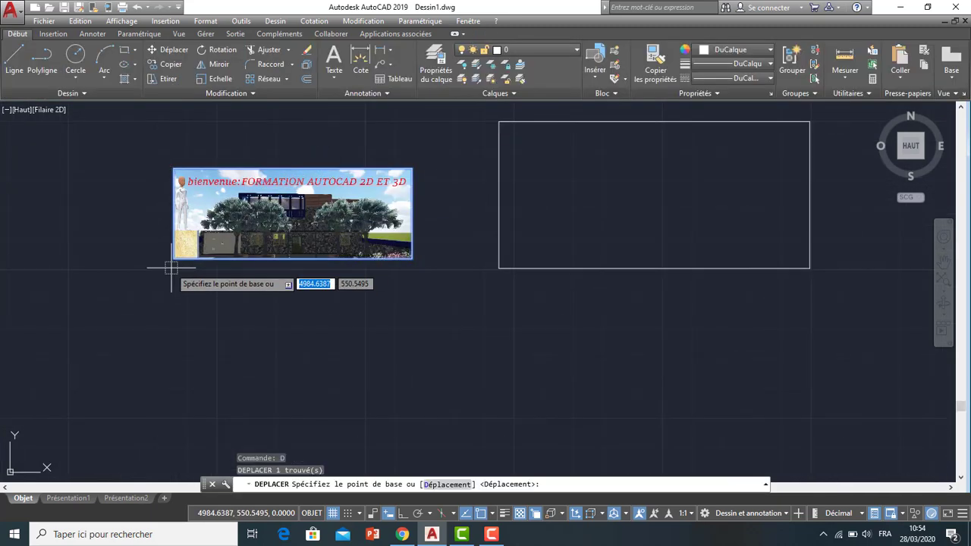
left_click(174, 259)
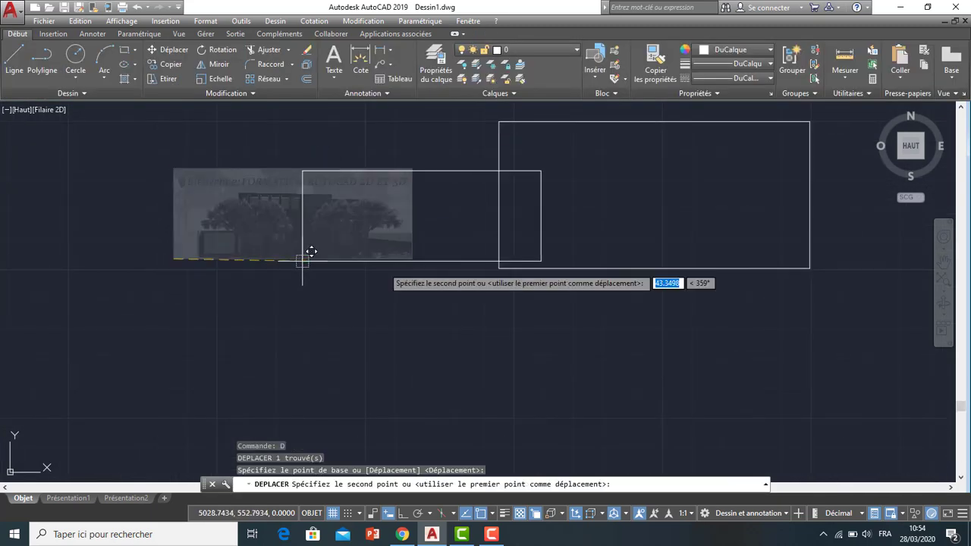
left_click(500, 267)
scroll(403, 265, "down", 2)
scroll(490, 227, "up", 4)
Select the banner, try stretching its corner, then cancel and clear the selection.
left_click(493, 251)
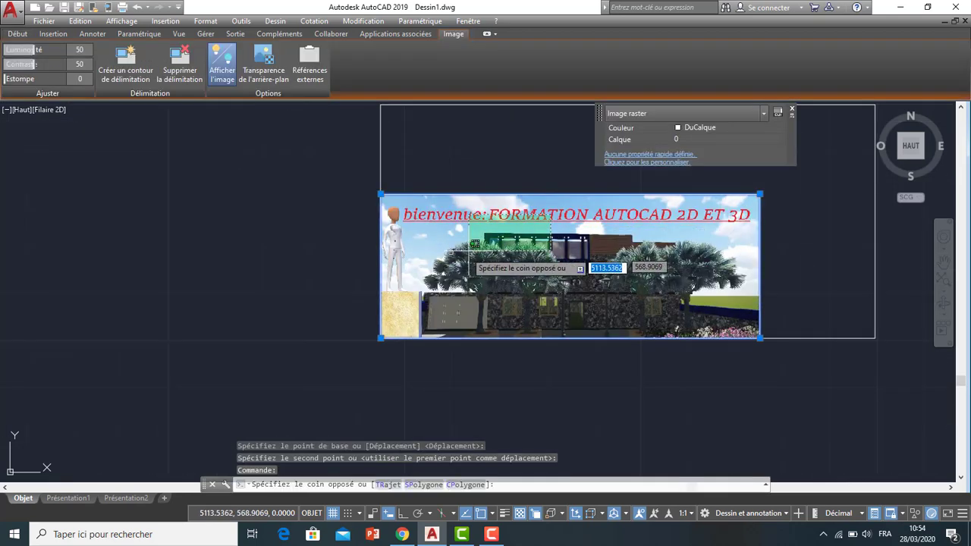
left_click(356, 281)
scroll(356, 281, "down", 4)
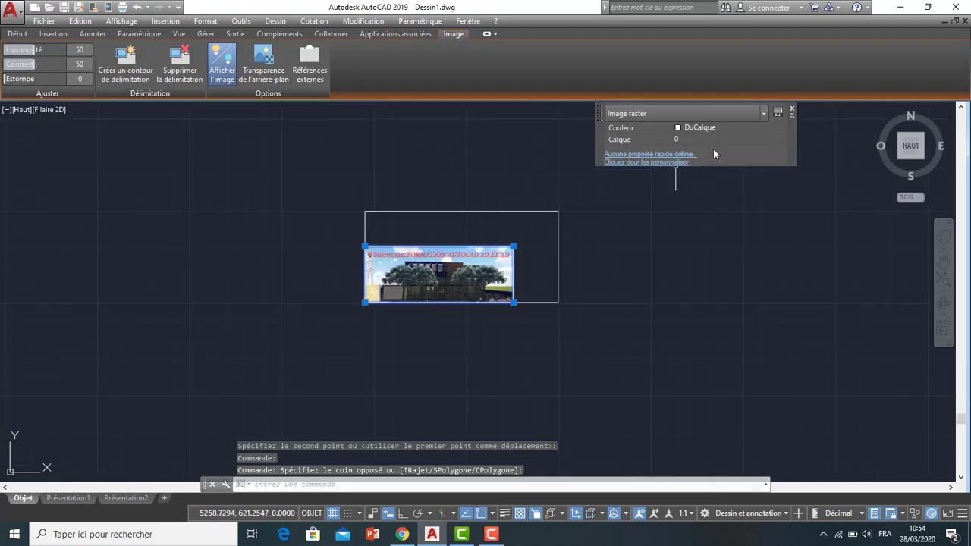
left_click(793, 111)
scroll(524, 269, "up", 2)
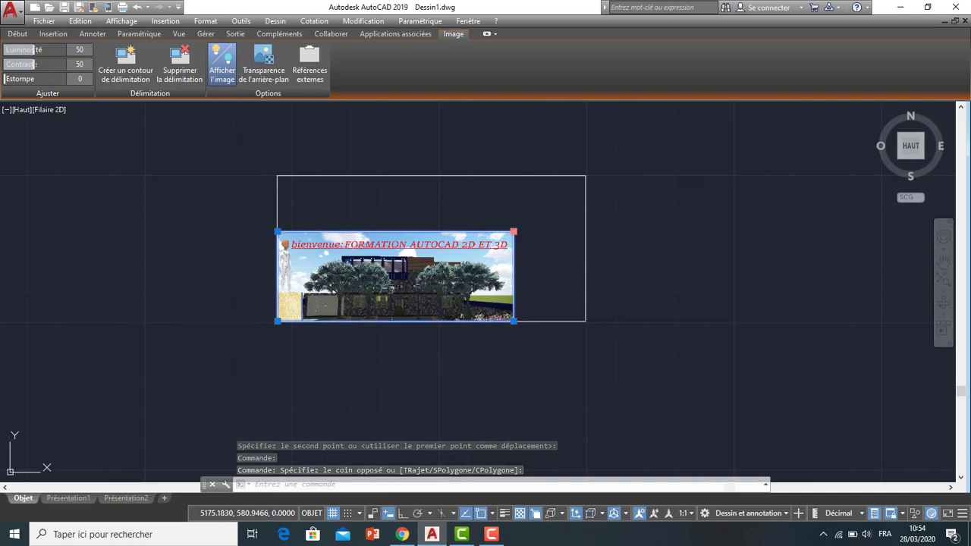
left_click(514, 231)
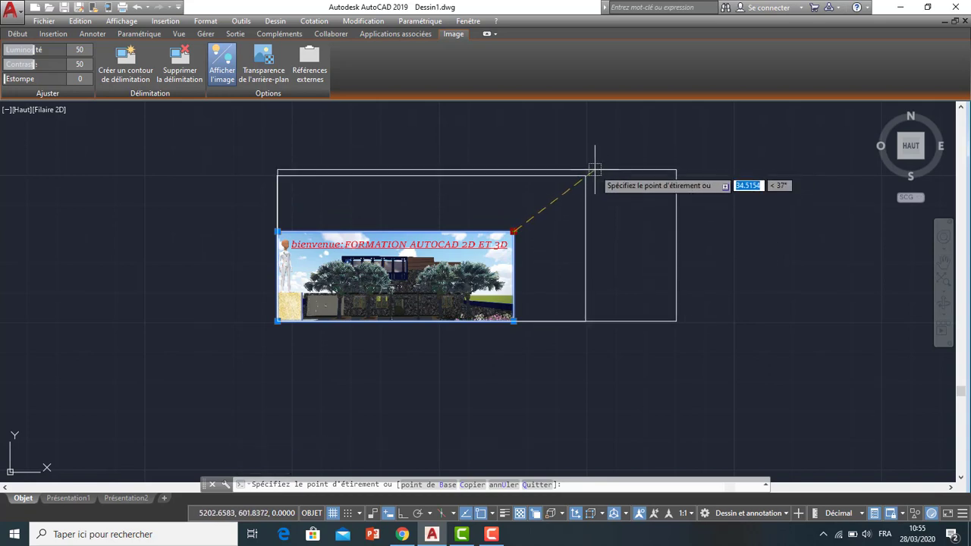
left_click(519, 221)
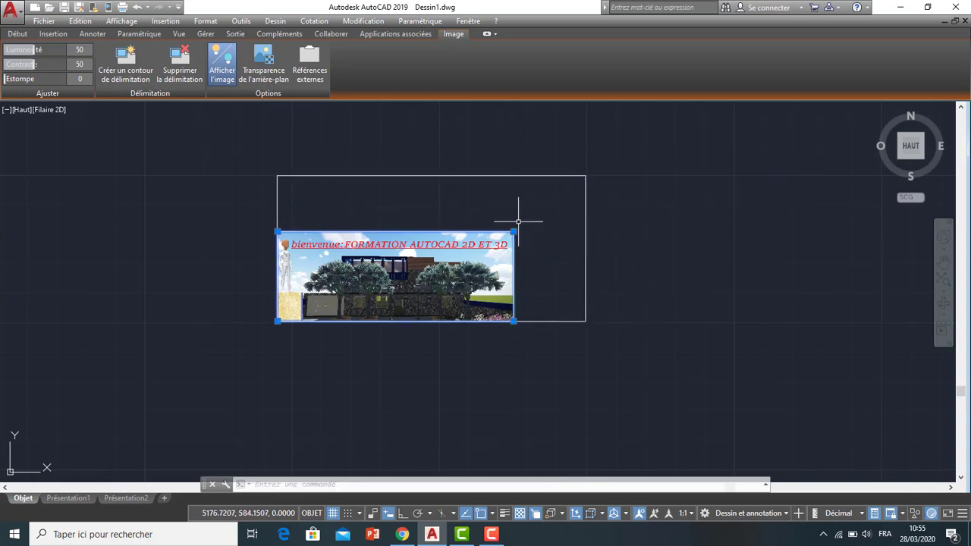
left_click(24, 34)
key("Escape")
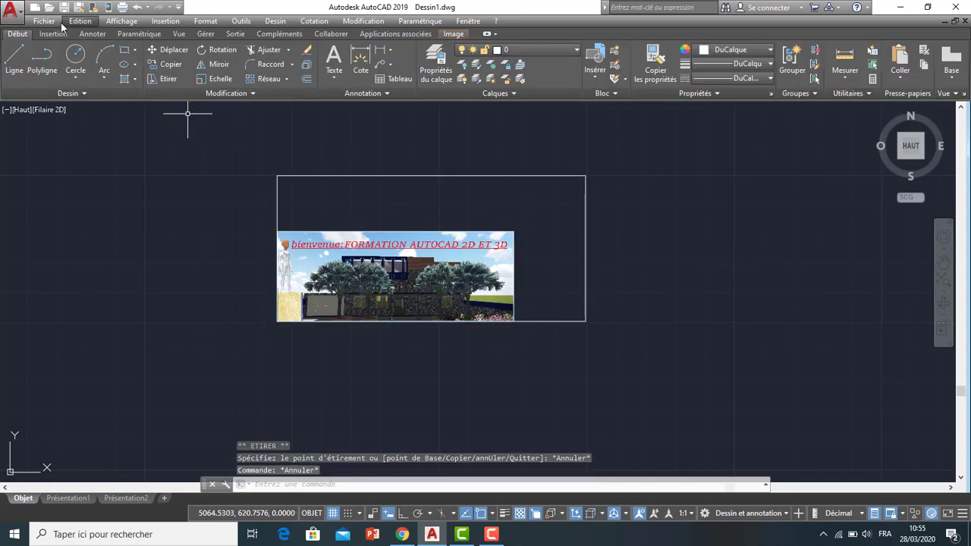
left_click(54, 34)
Define block Z from the banner image, with its base point at the lower-left corner.
left_click(97, 54)
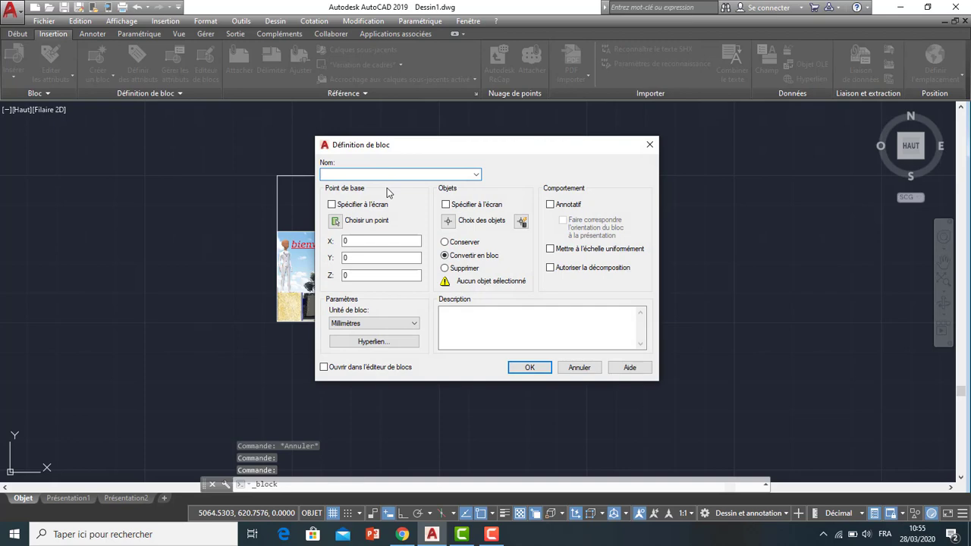
type("Z")
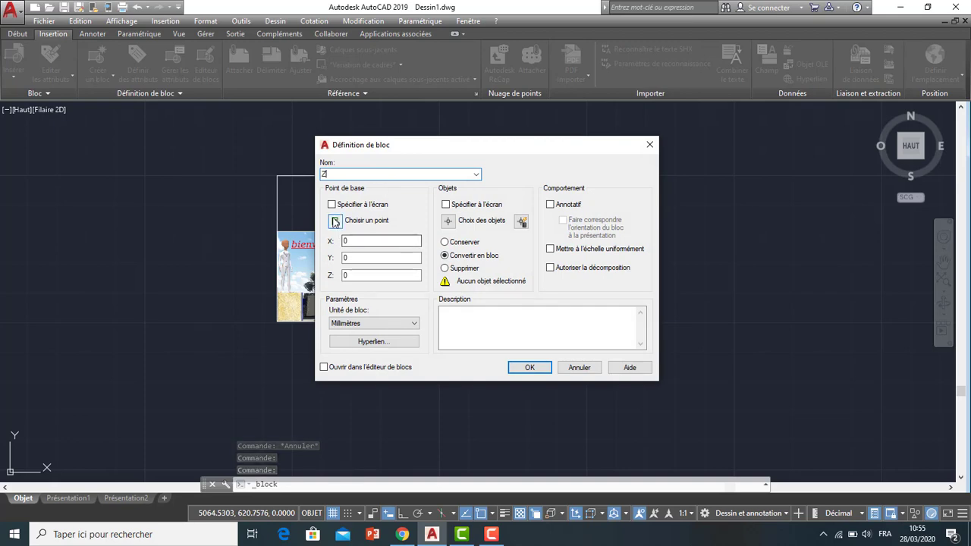
left_click(334, 221)
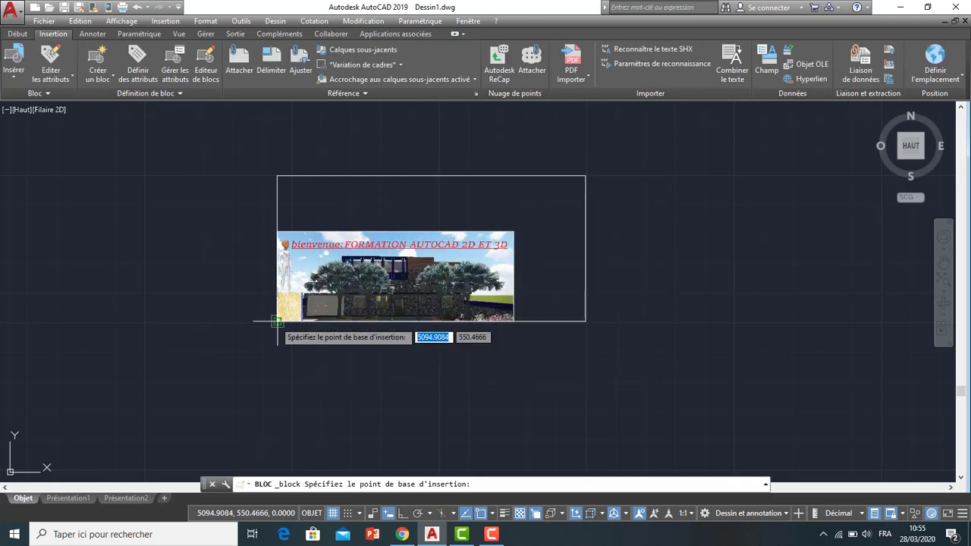
left_click(277, 321)
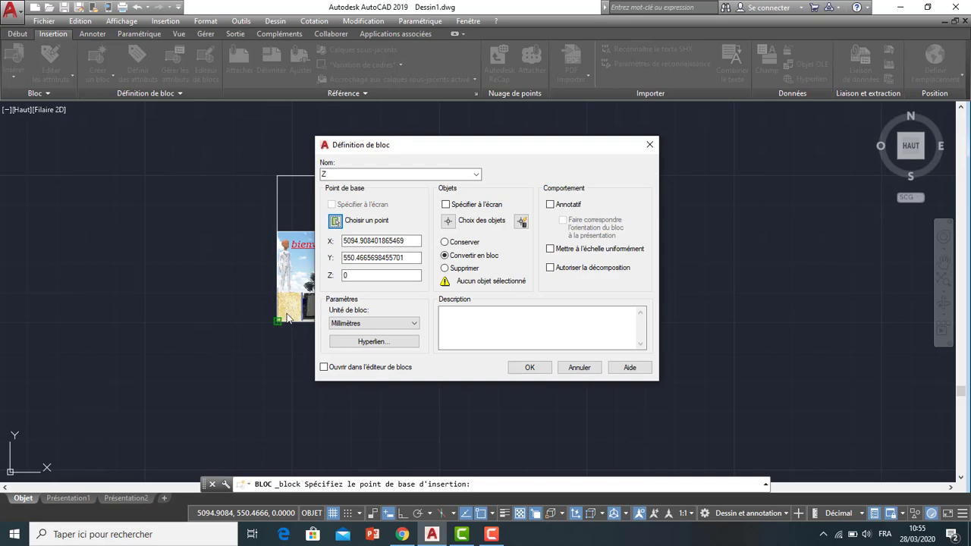
left_click(448, 222)
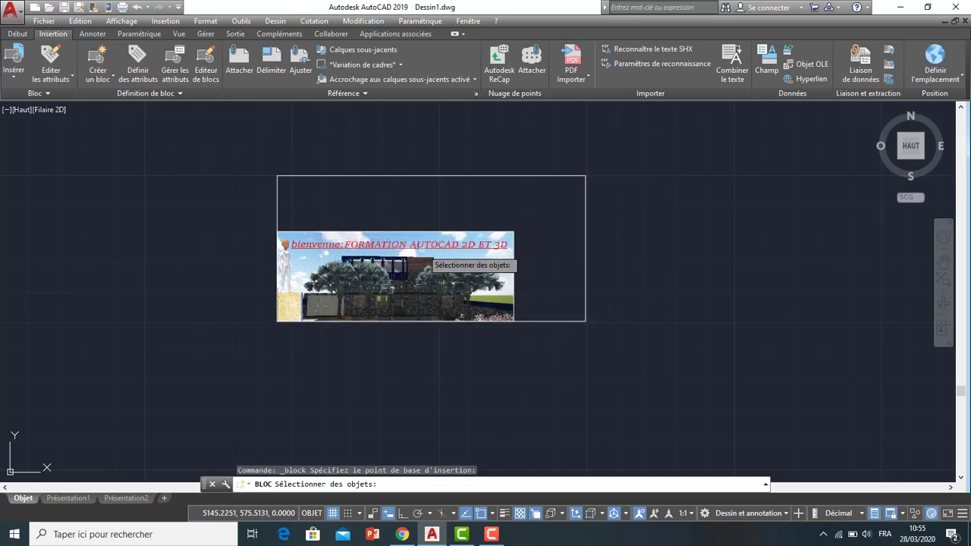
left_click(404, 231)
key("Return")
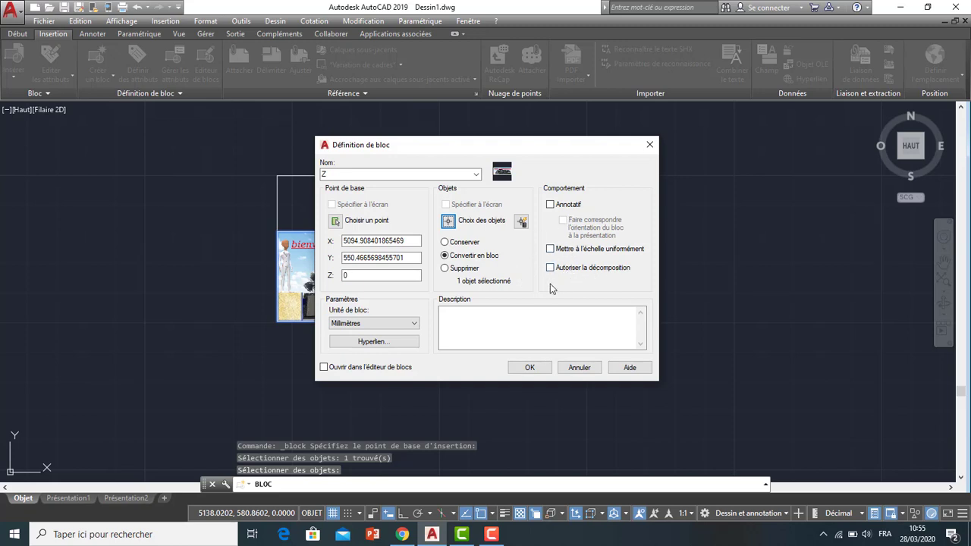
left_click(529, 368)
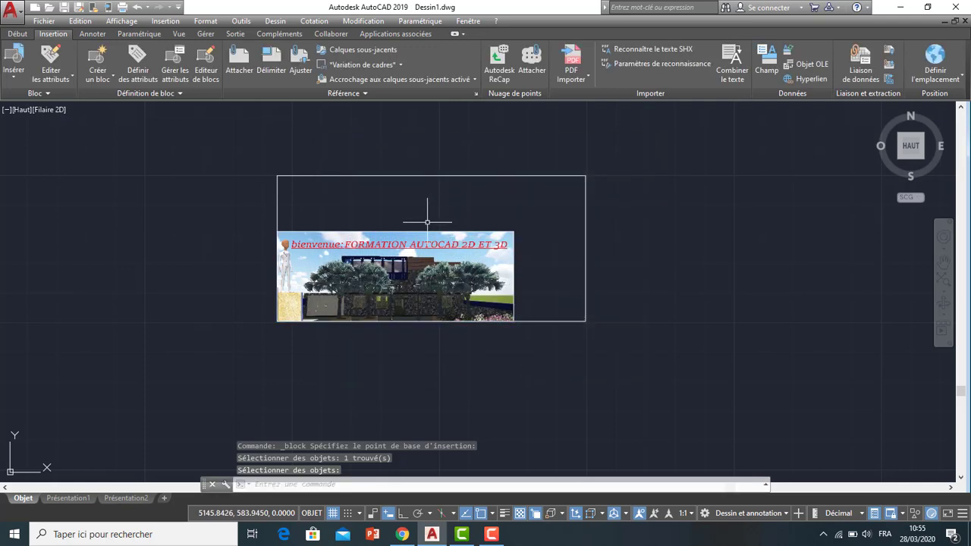
Select block Z and dock its Properties palette showing position and X, Y, Z scales.
scroll(422, 226, "up", 2)
left_click(418, 203)
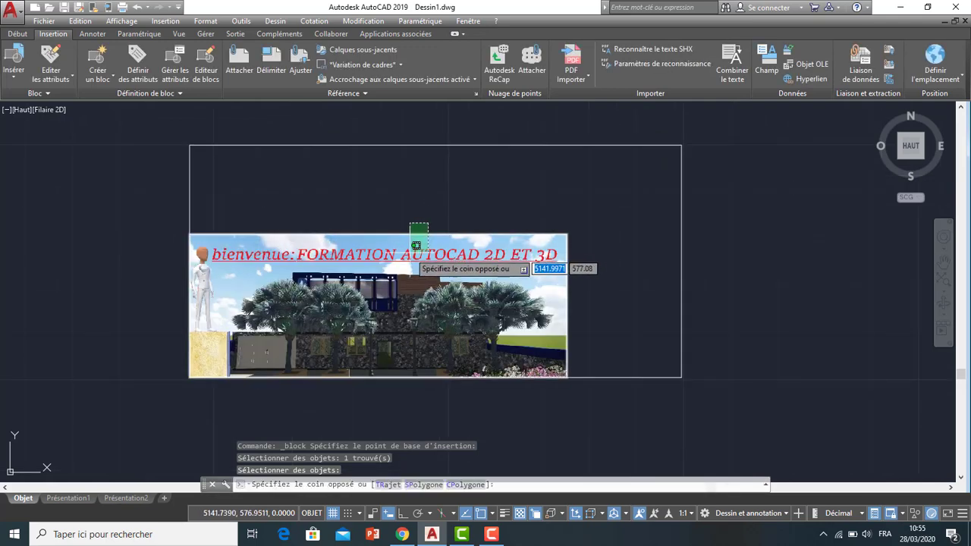
left_click(371, 235)
right_click(371, 257)
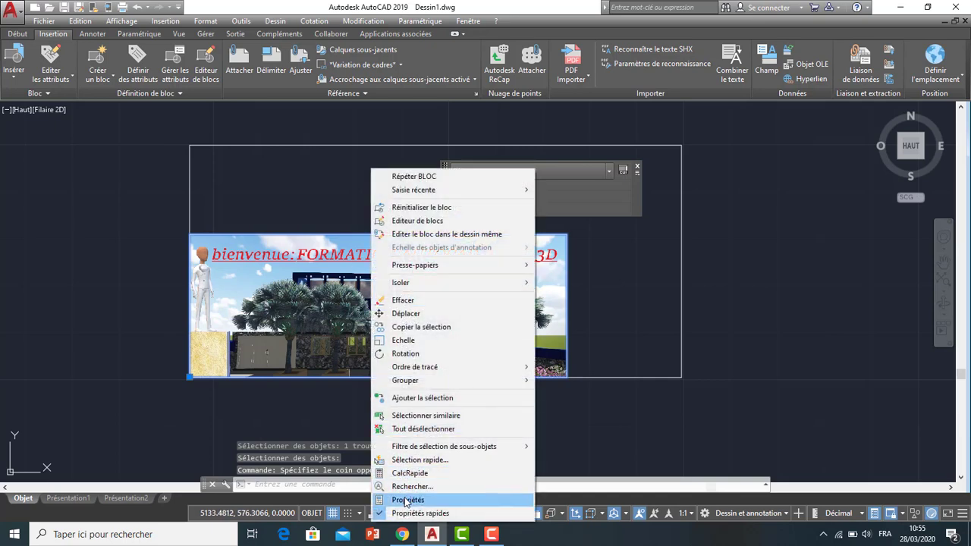
left_click(404, 497)
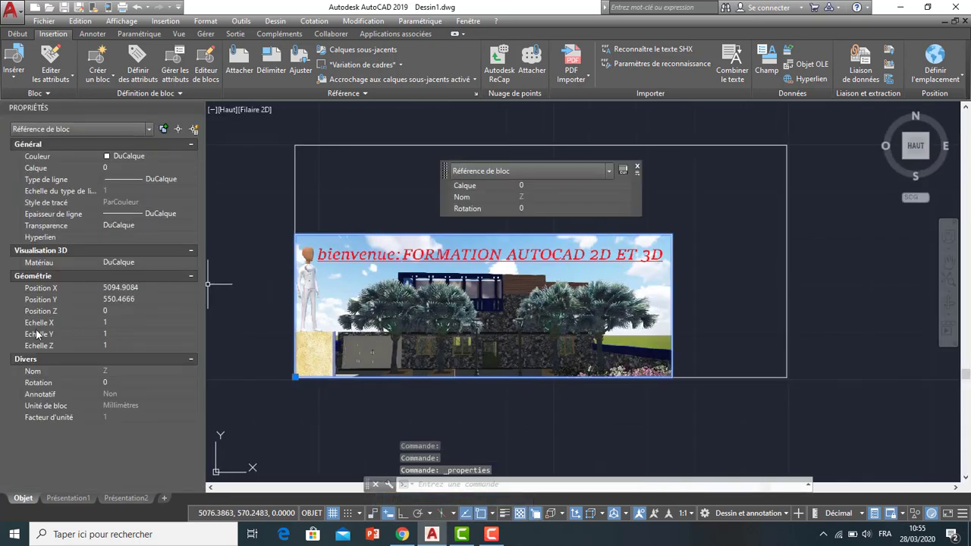
left_click(122, 322)
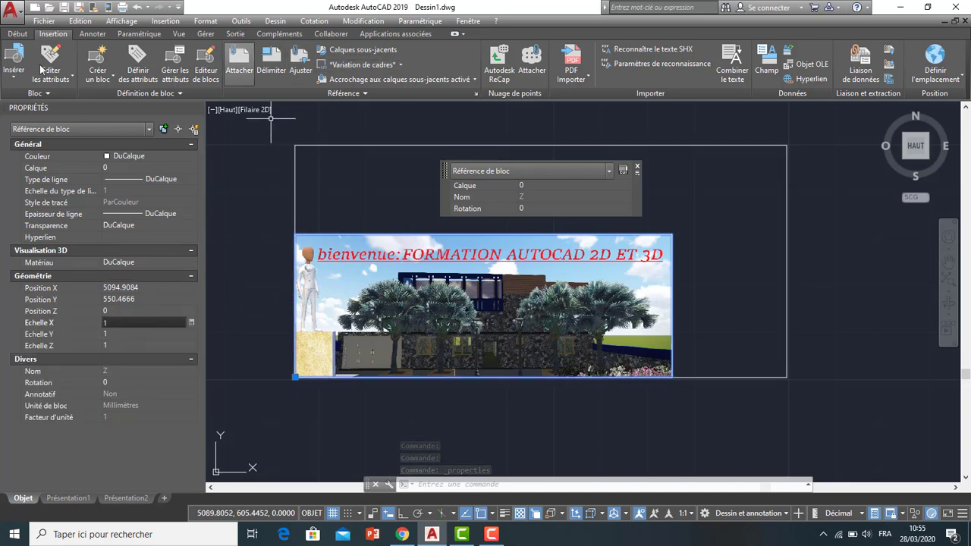
left_click(18, 34)
left_click(378, 66)
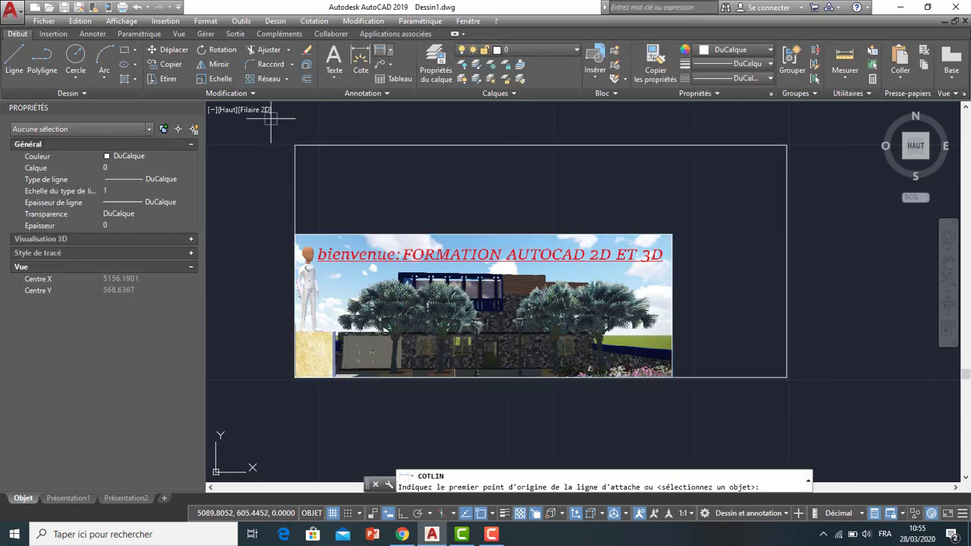
left_click(284, 363)
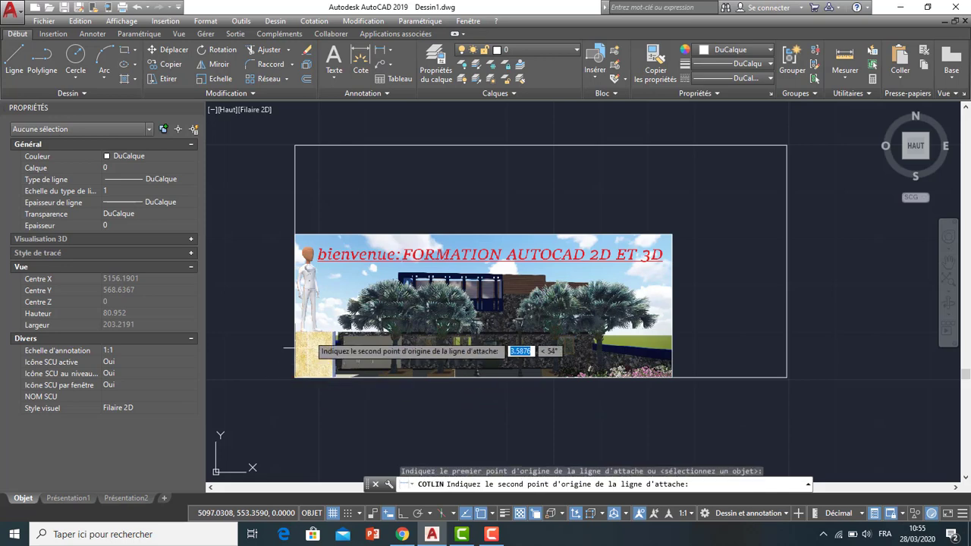
left_click(294, 145)
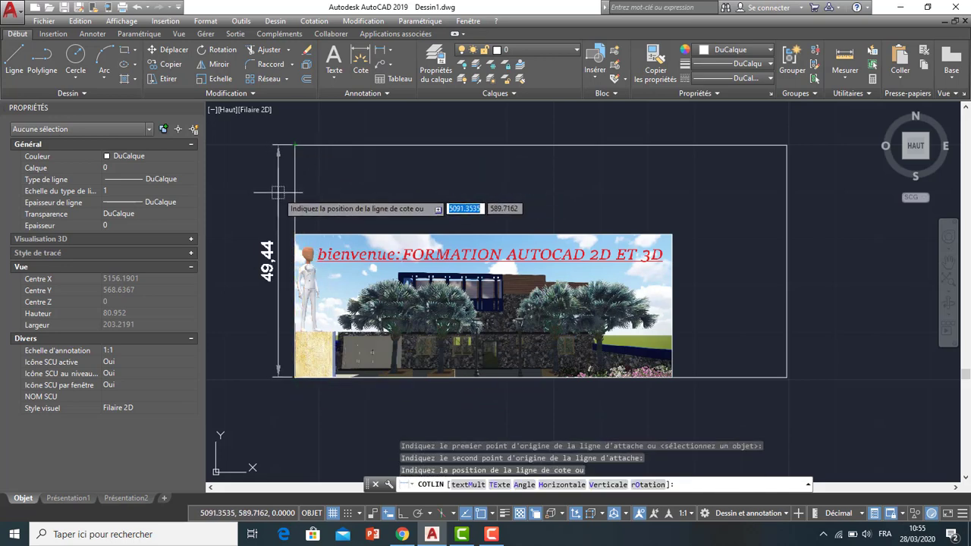
key("Escape")
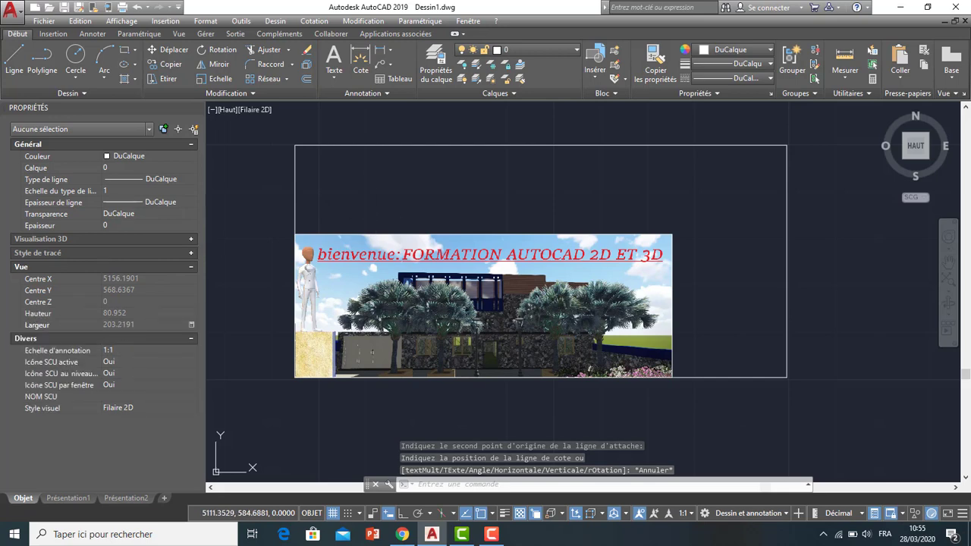
left_click(342, 387)
left_click(228, 373)
Try Y scale values of 4, 3 and 2 on block Z.
left_click(116, 324)
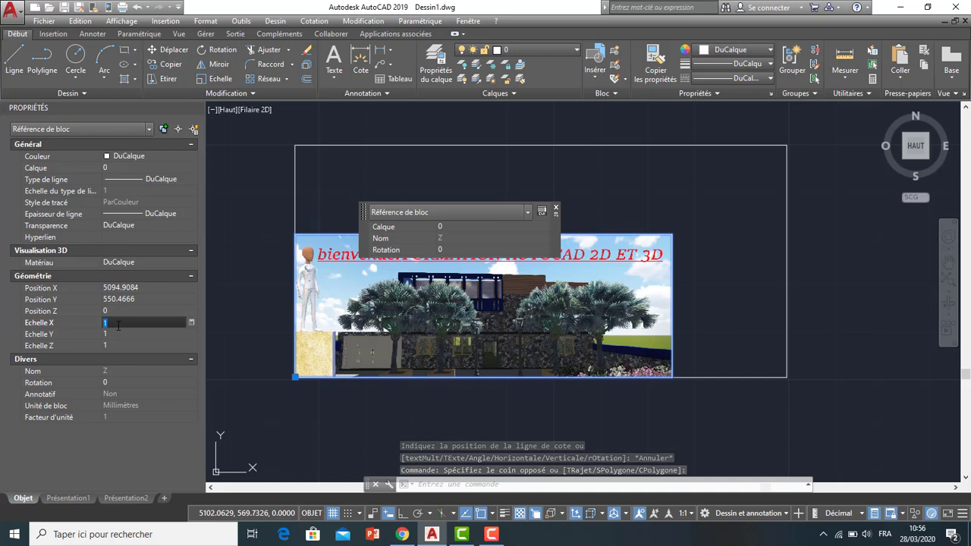
left_click(121, 334)
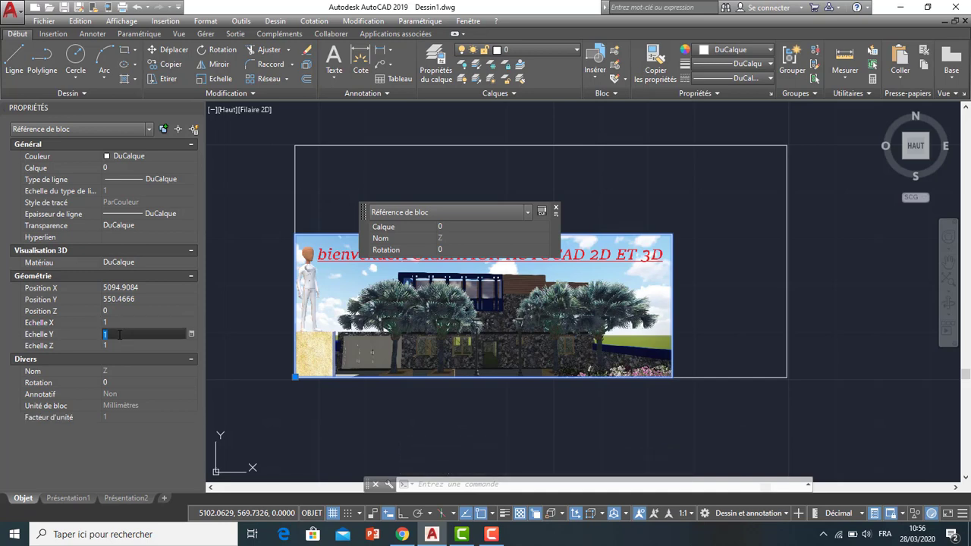
left_click(115, 345)
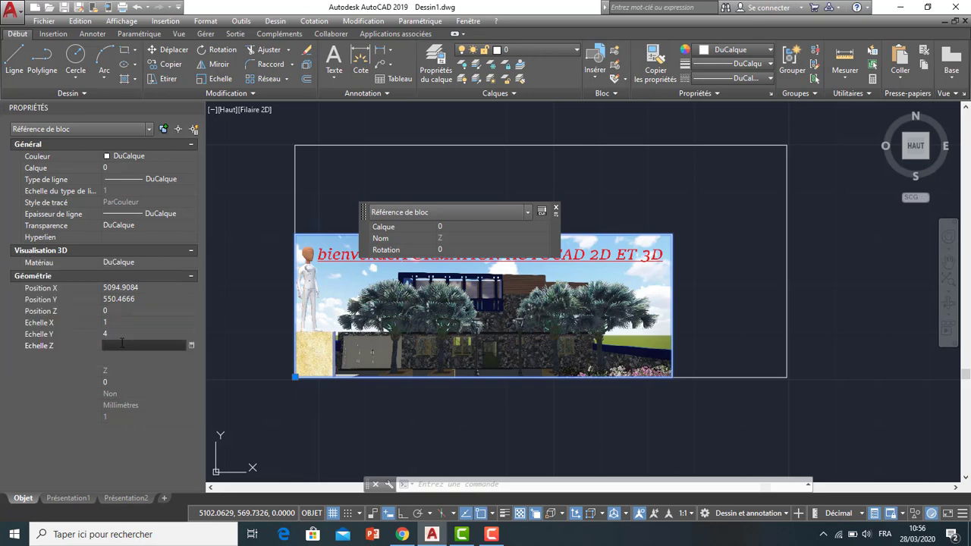
left_click(110, 334)
type("3")
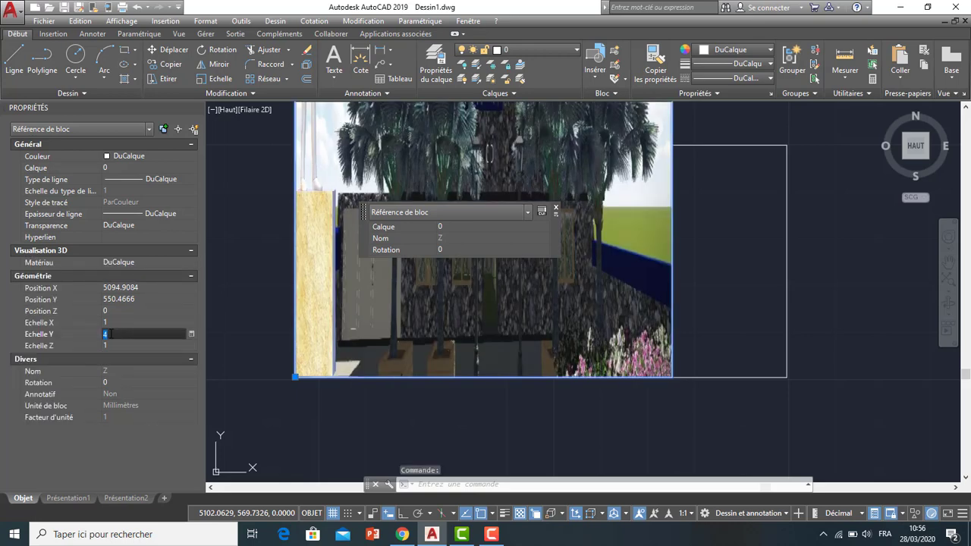
left_click(126, 346)
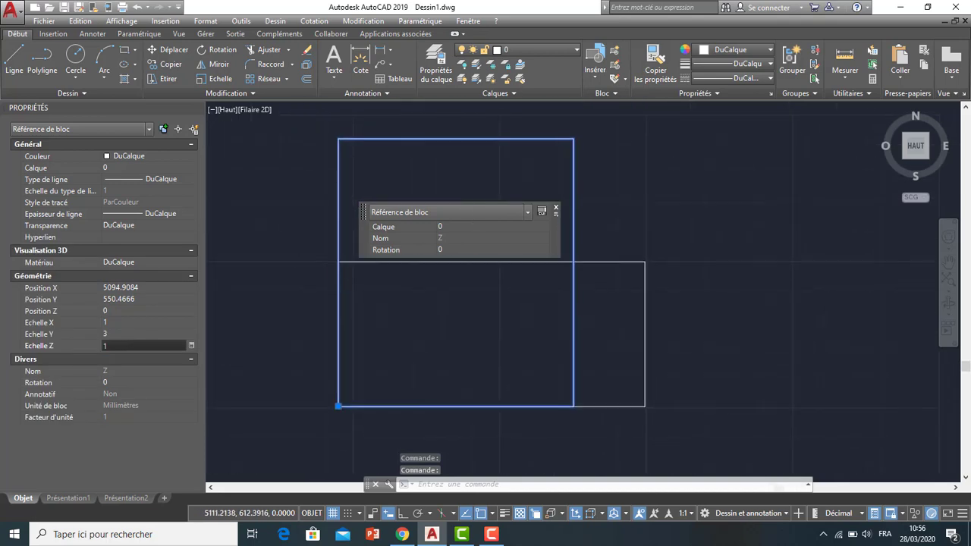
left_click(122, 335)
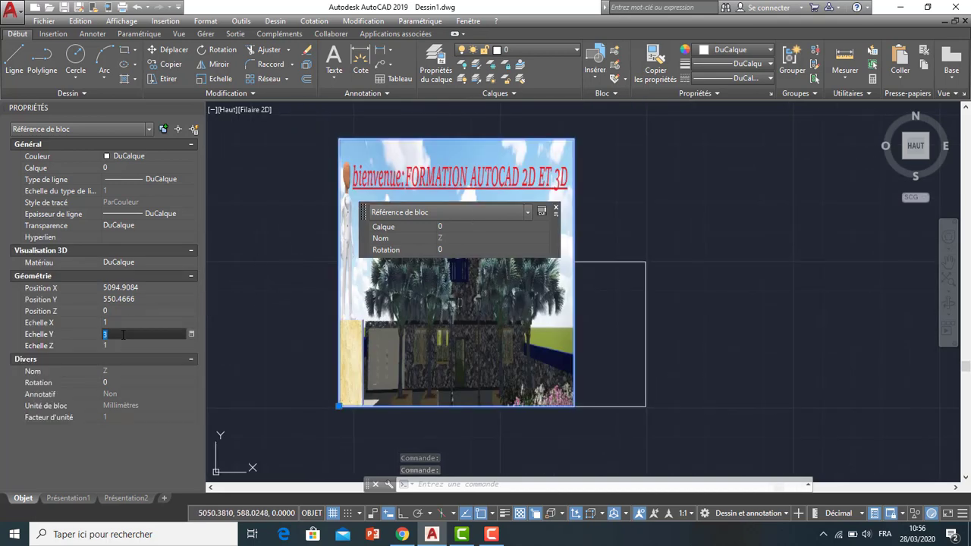
type("2.00")
left_click(125, 343)
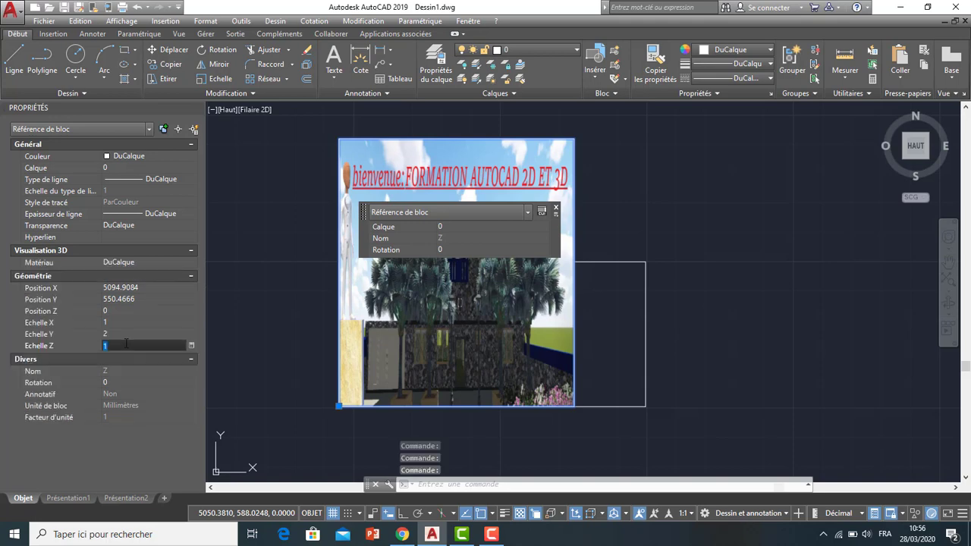
Refine block Z's Y scale from 1.9 to 1.5 and close the floating summary.
left_click(130, 333)
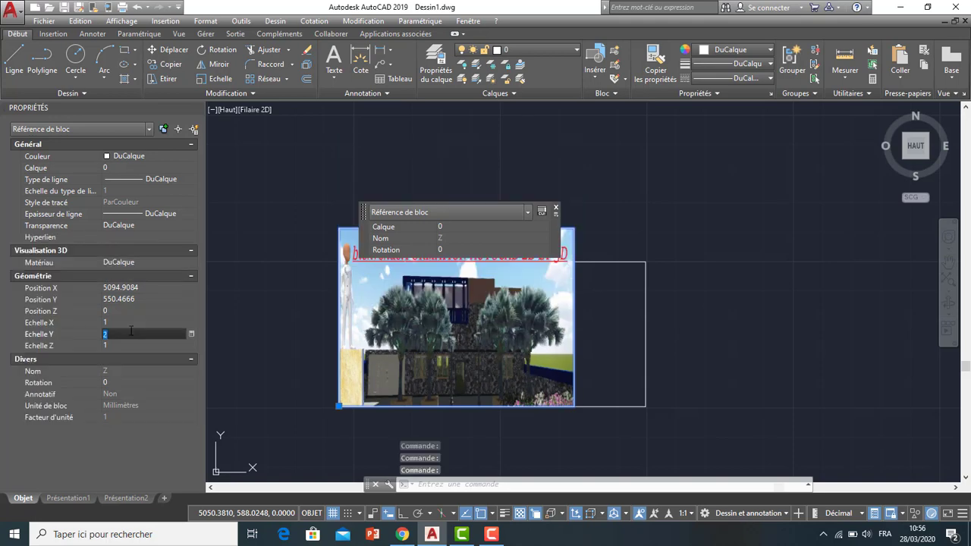
type("1.90")
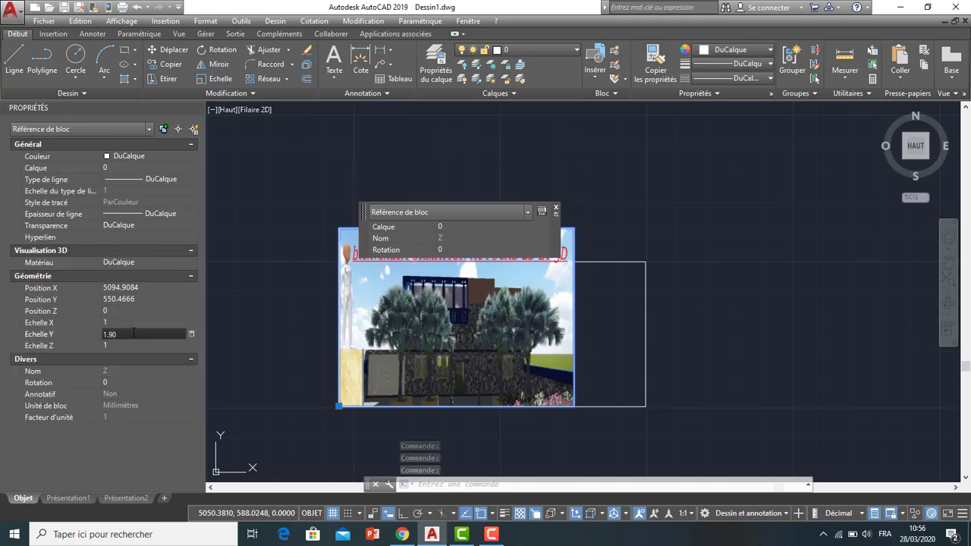
left_click(134, 345)
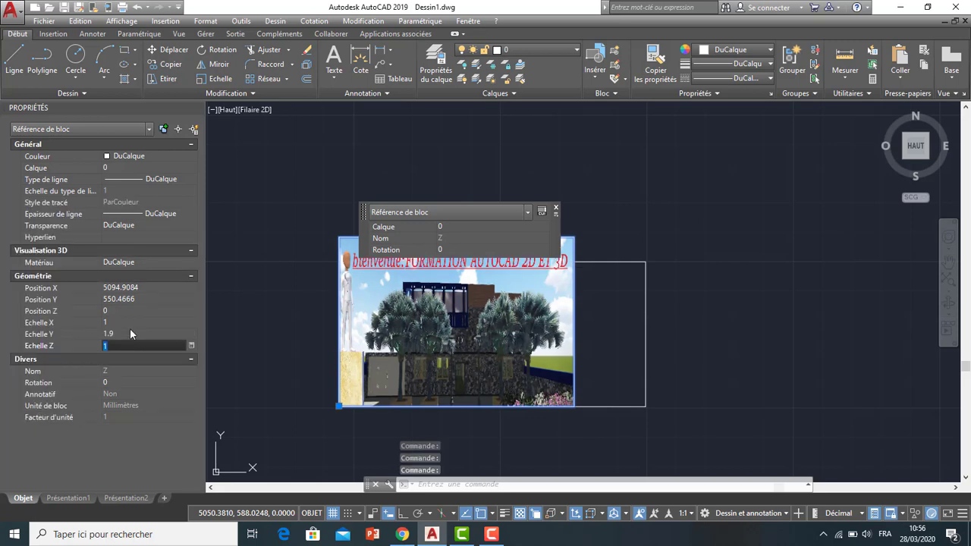
left_click(130, 332)
type("1.5")
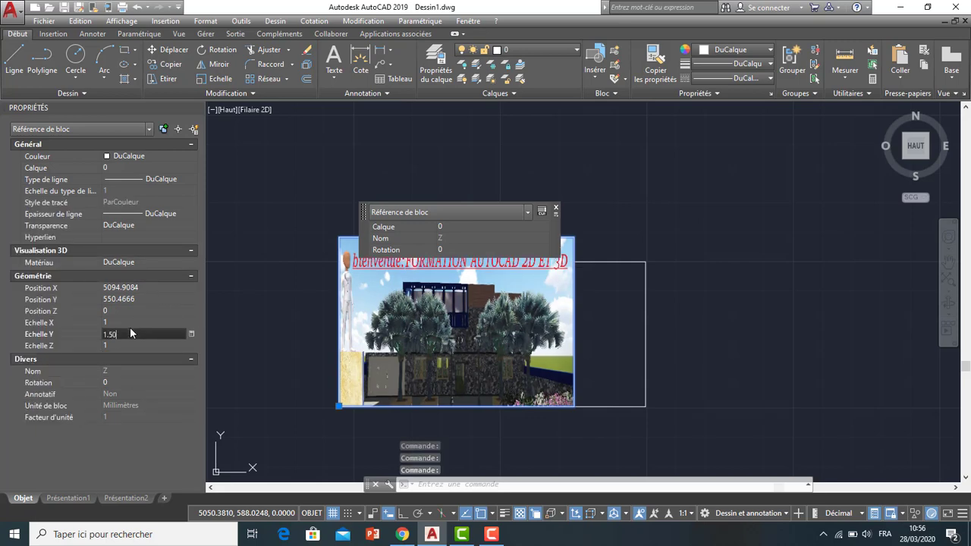
left_click(142, 345)
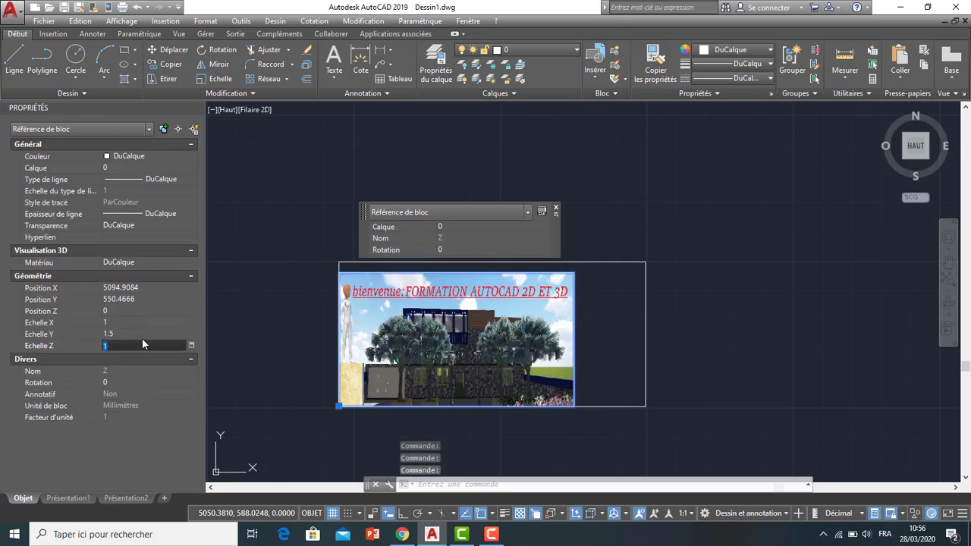
left_click(138, 334)
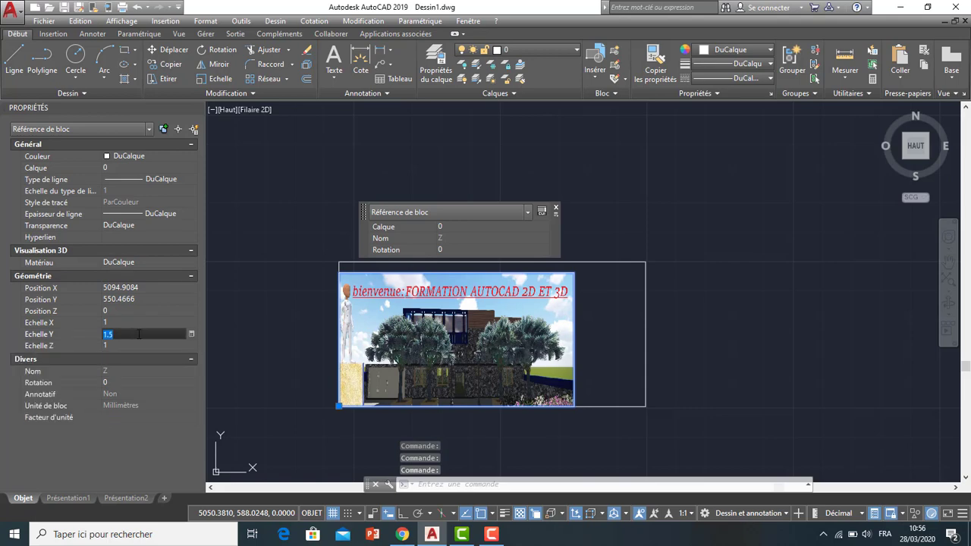
left_click(557, 211)
middle_click_drag(498, 178, 459, 235)
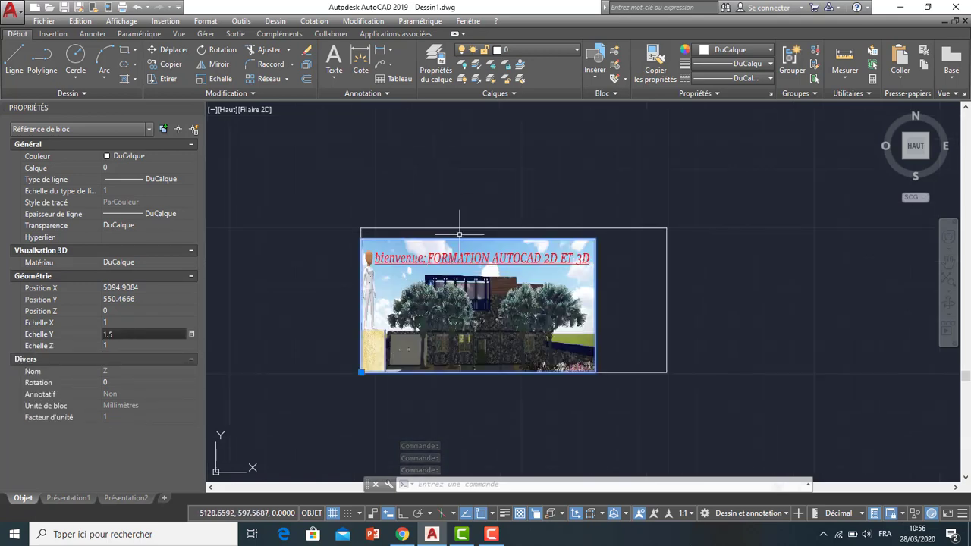
left_click(362, 62)
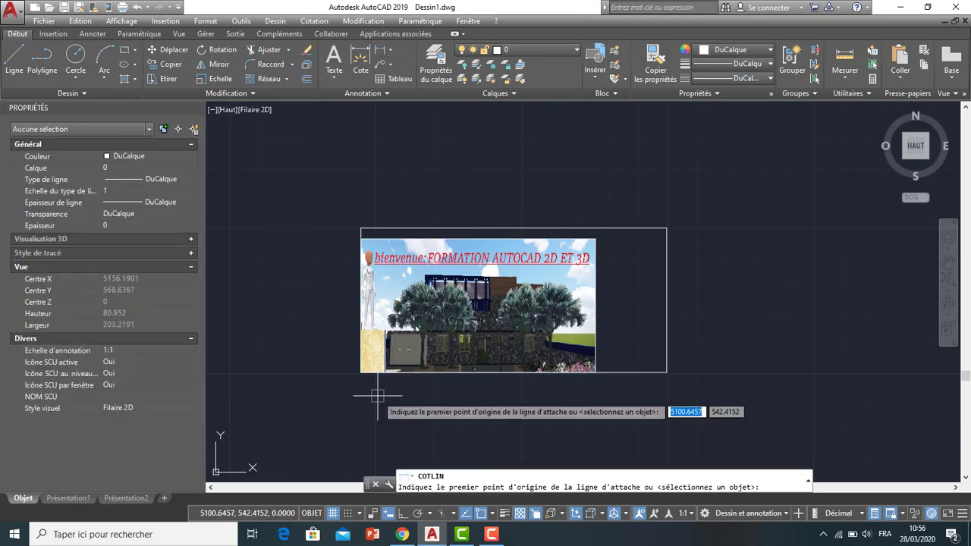
left_click(361, 372)
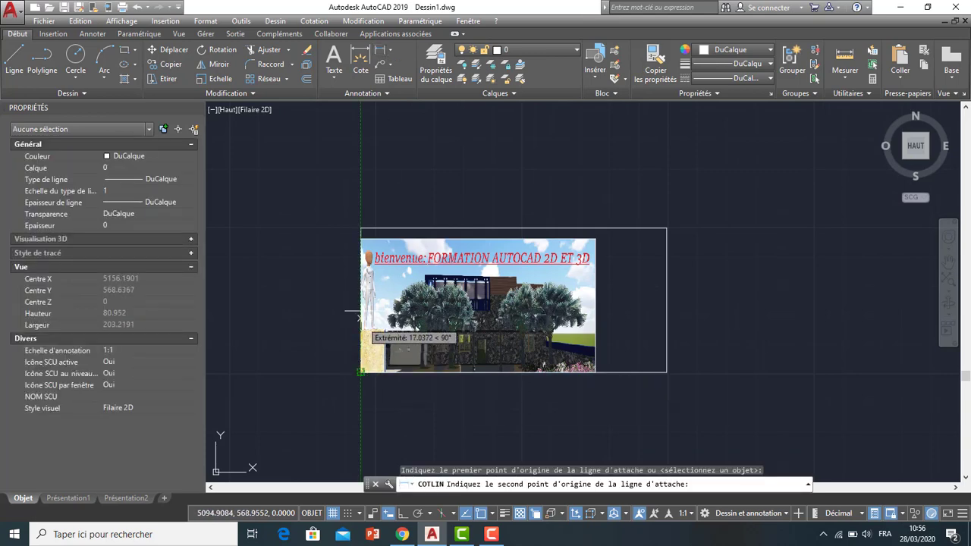
left_click(361, 239)
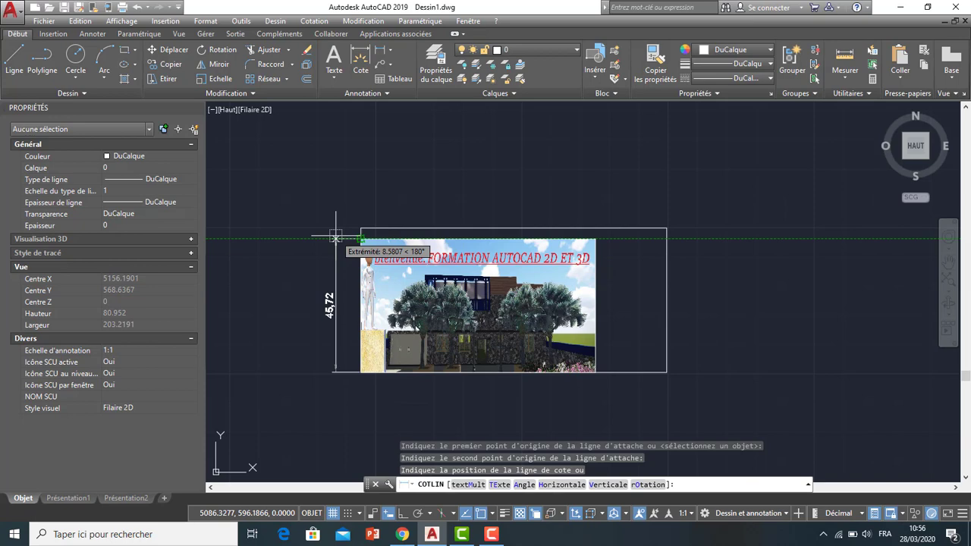
key("Escape")
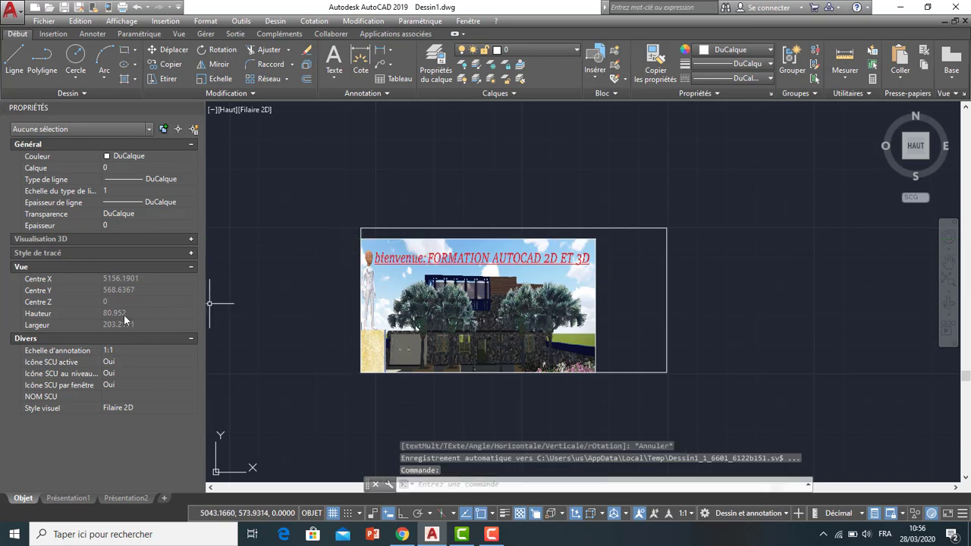
left_click(125, 314)
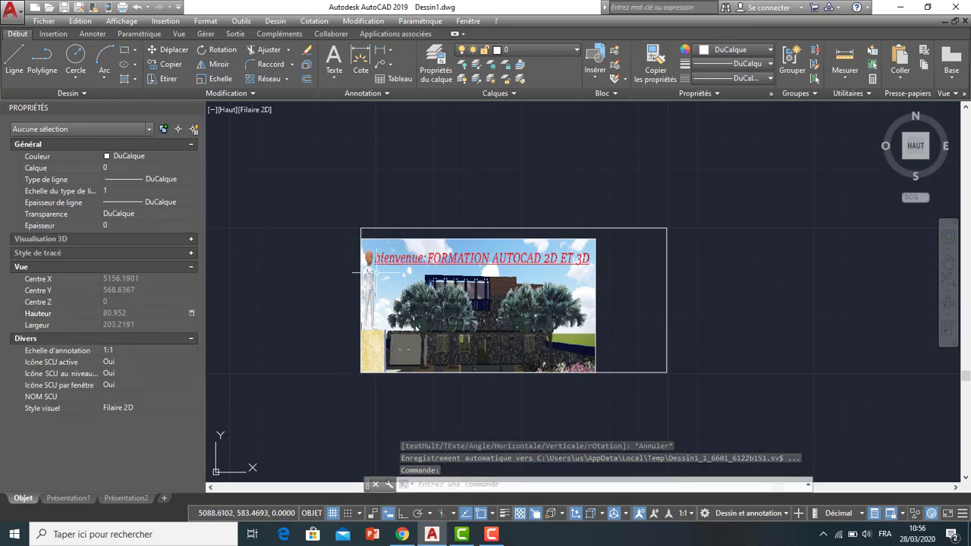
Select block Z and step its Y scale through 1.4, 1.5, 1.6 to 1.62.
left_click(455, 247)
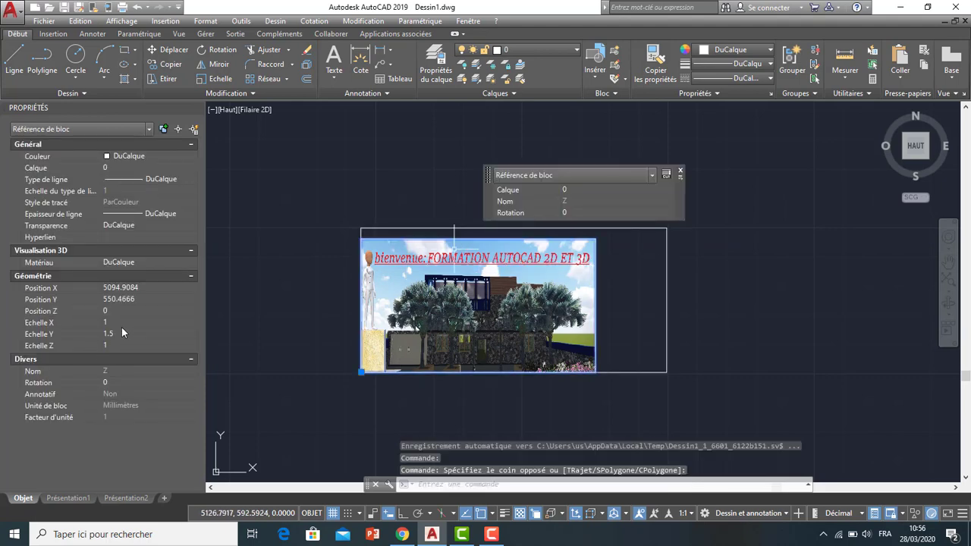
left_click(123, 331)
type("1.4")
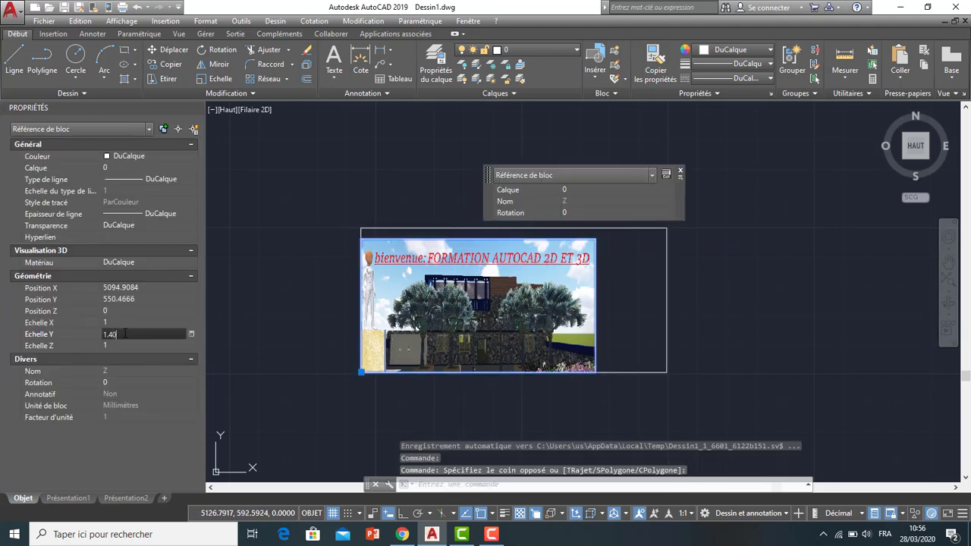
left_click(123, 344)
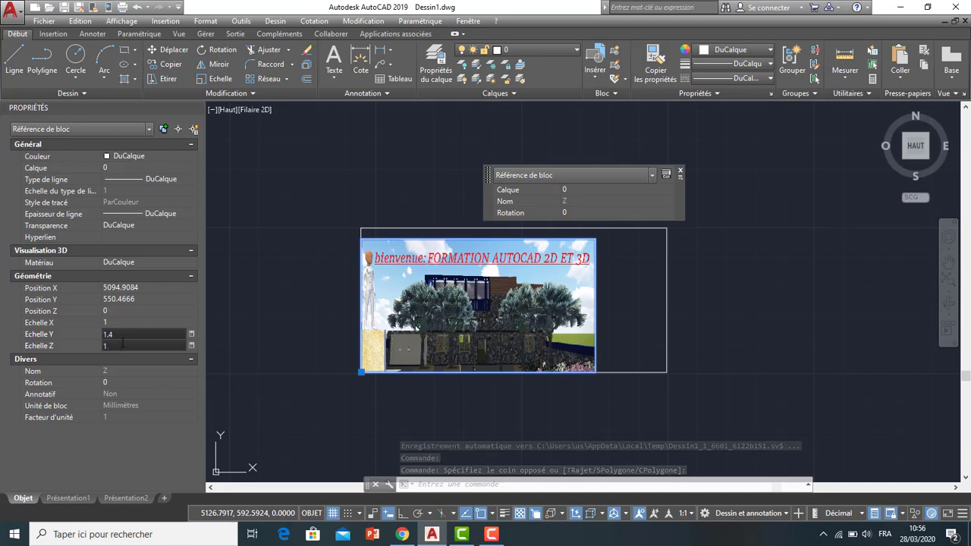
left_click(125, 334)
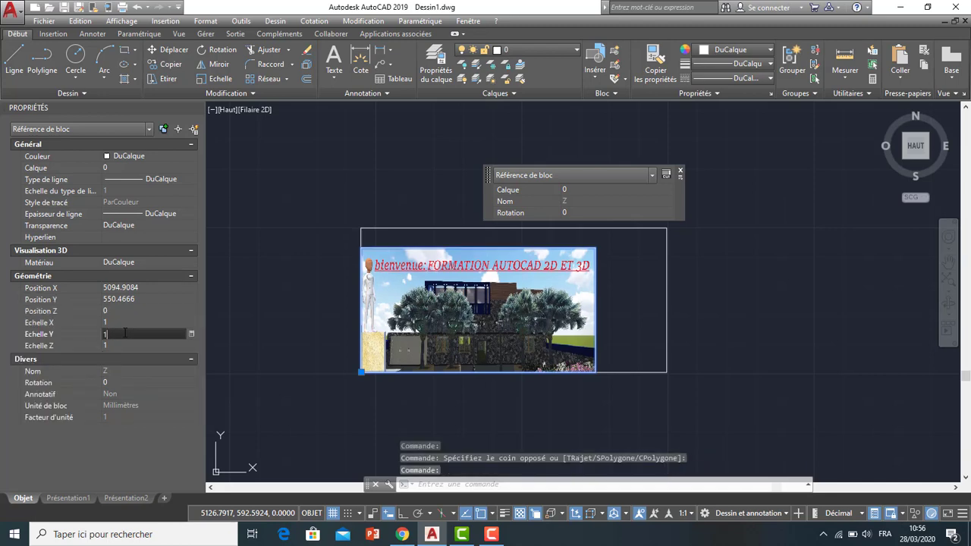
type(".50")
left_click(130, 322)
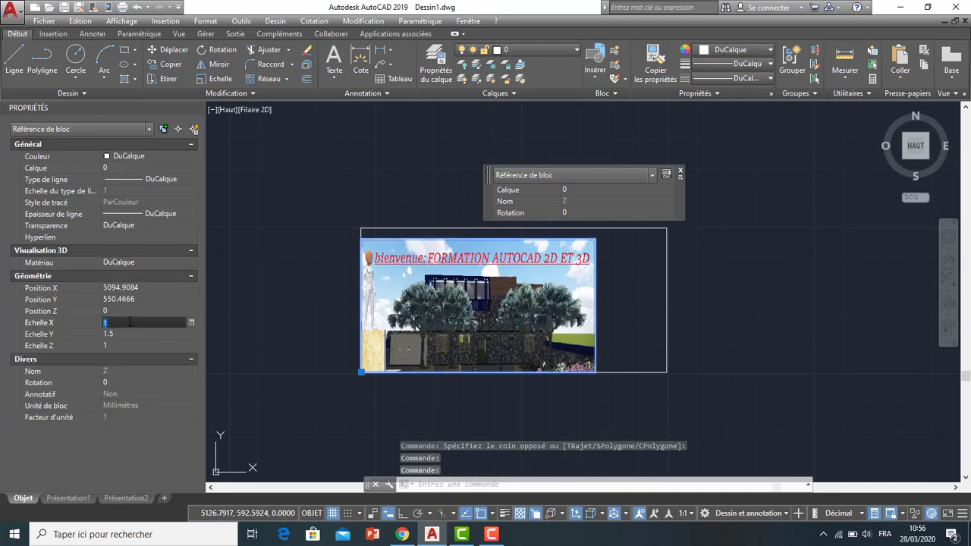
left_click(127, 334)
type("1.6")
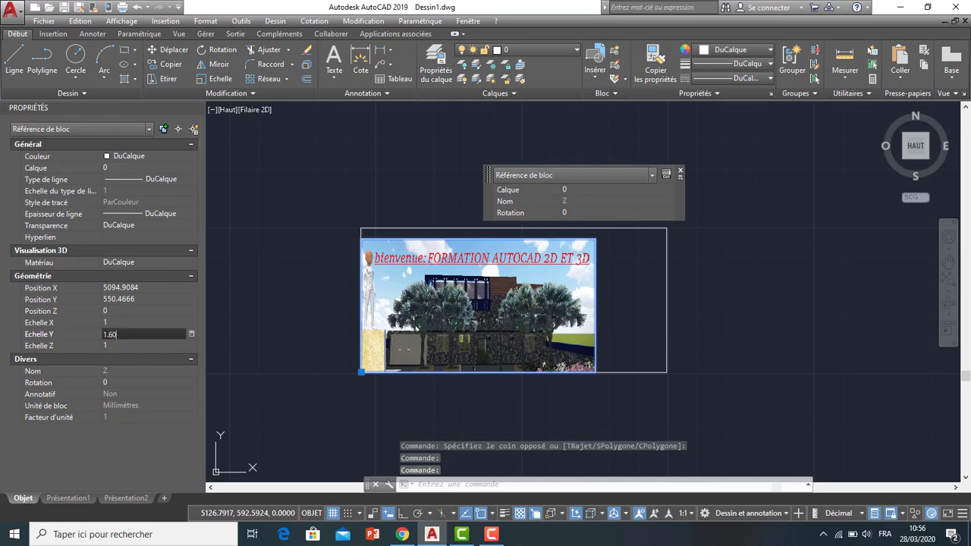
left_click(113, 322)
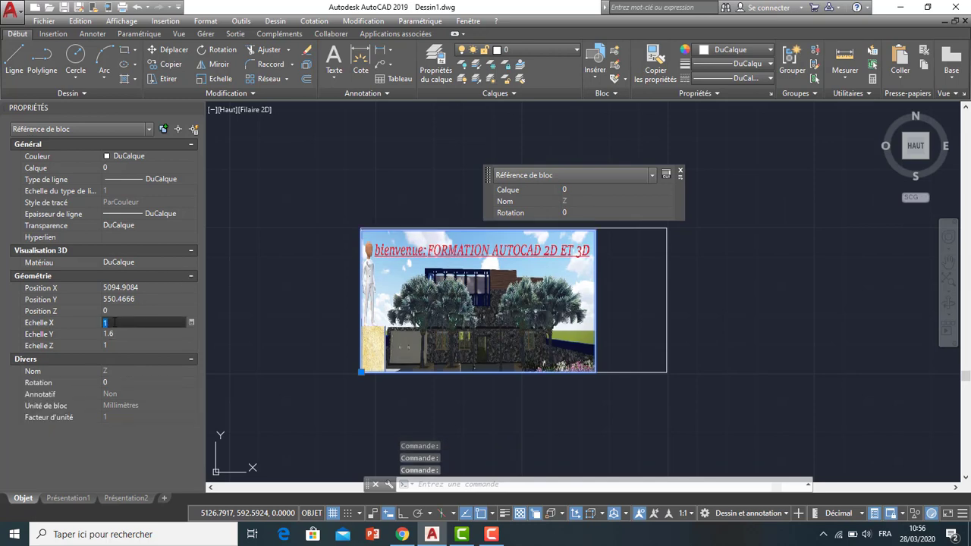
left_click(119, 334)
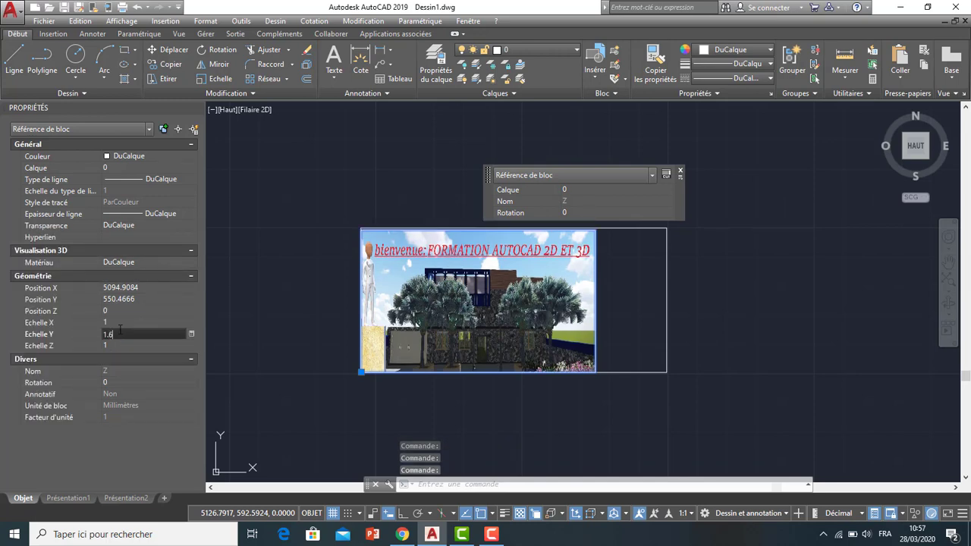
type("2")
left_click(124, 320)
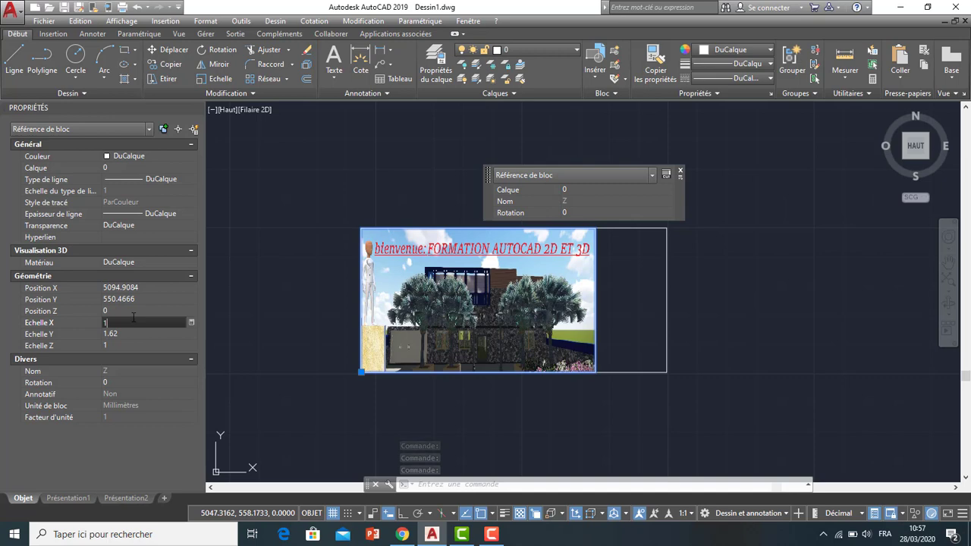
Set block Z's X scale to 1.2, then 1.4, settling on 1.38.
type(".20")
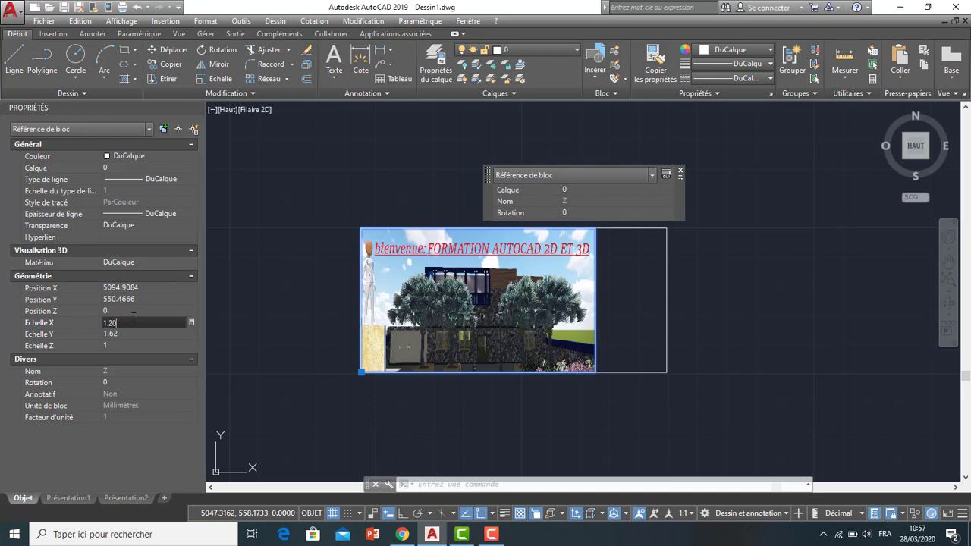
type("1.4")
key("Return")
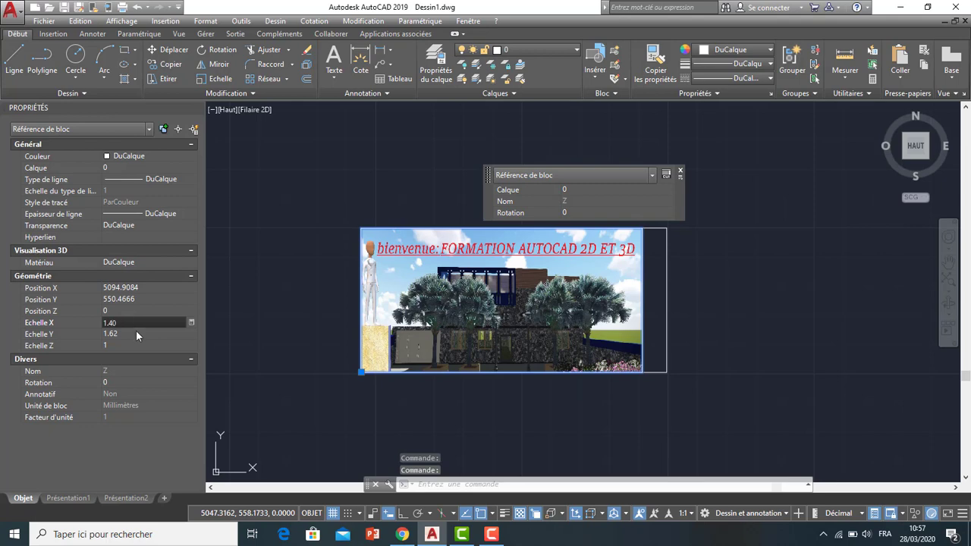
left_click(136, 331)
left_click(137, 322)
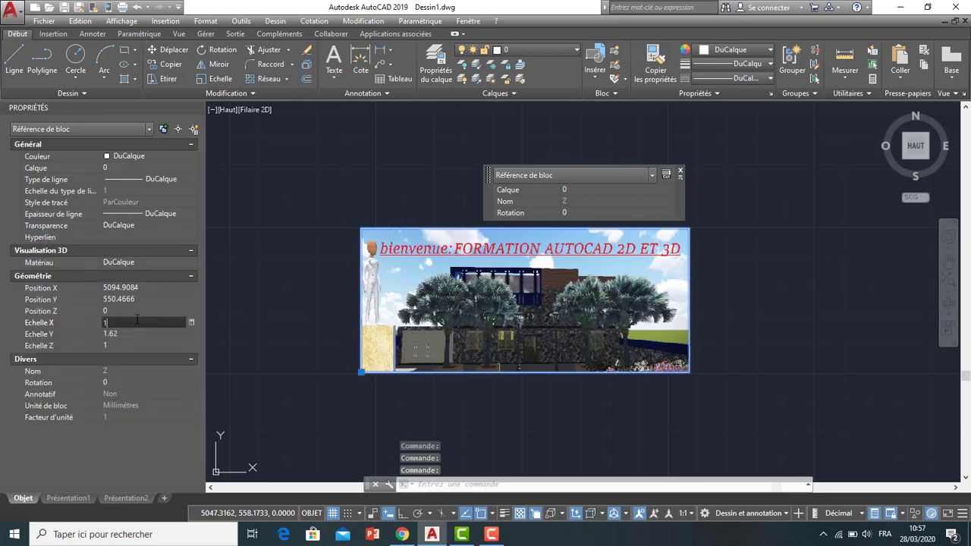
type(".38")
left_click(140, 333)
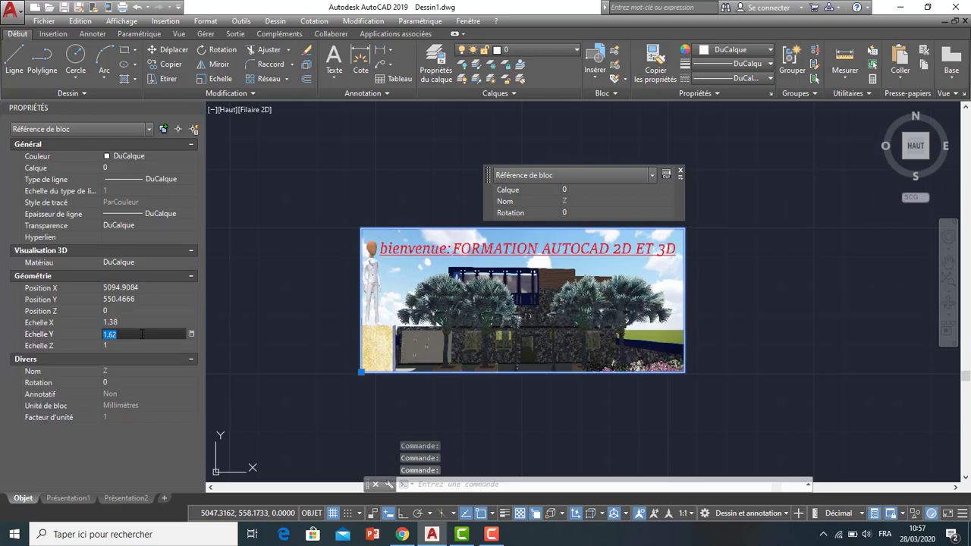
Close the Quick Properties panel and pan and zoom to view the resized banner.
middle_click_drag(518, 305, 515, 309)
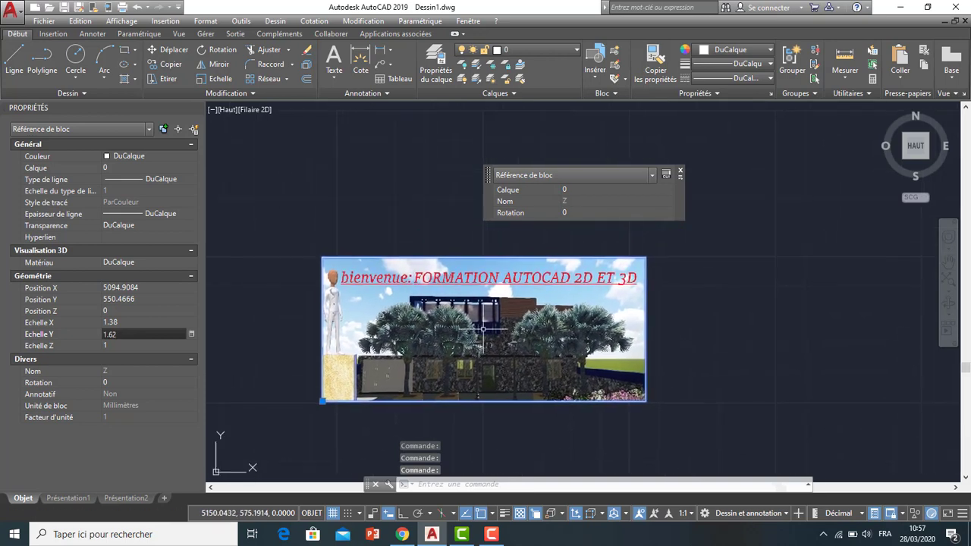
scroll(459, 311, "down", 5)
scroll(478, 300, "up", 6)
scroll(472, 273, "down", 3)
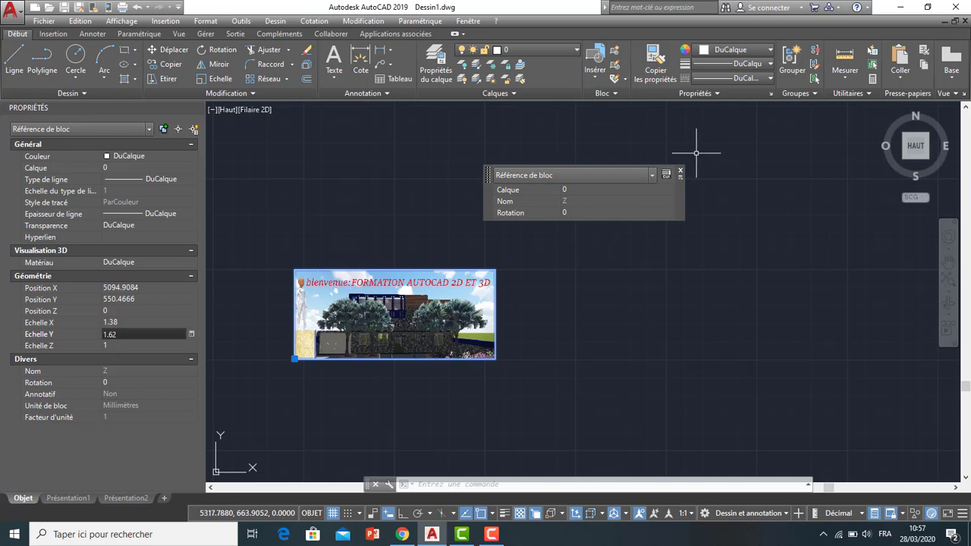
left_click(681, 173)
scroll(402, 319, "down", 2)
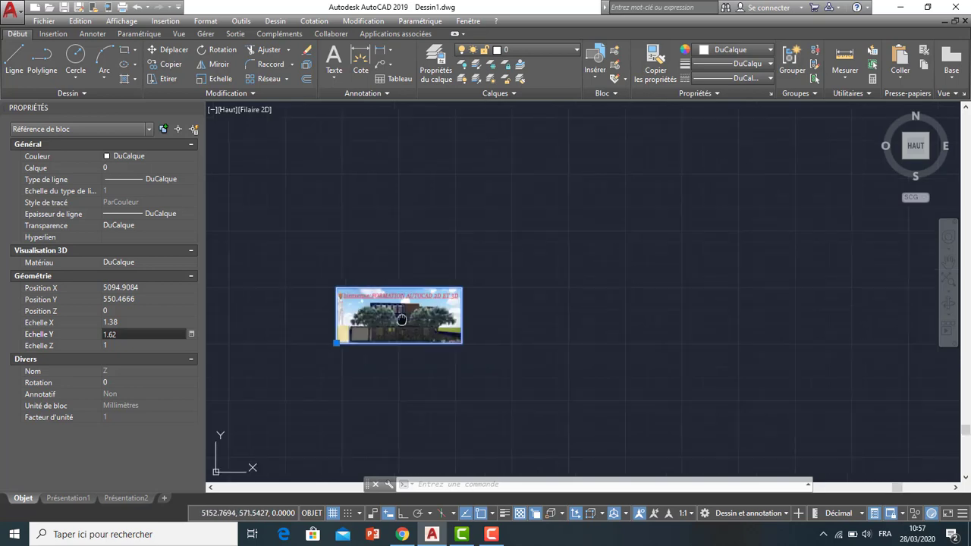
middle_click_drag(402, 319, 448, 269)
scroll(447, 267, "up", 2)
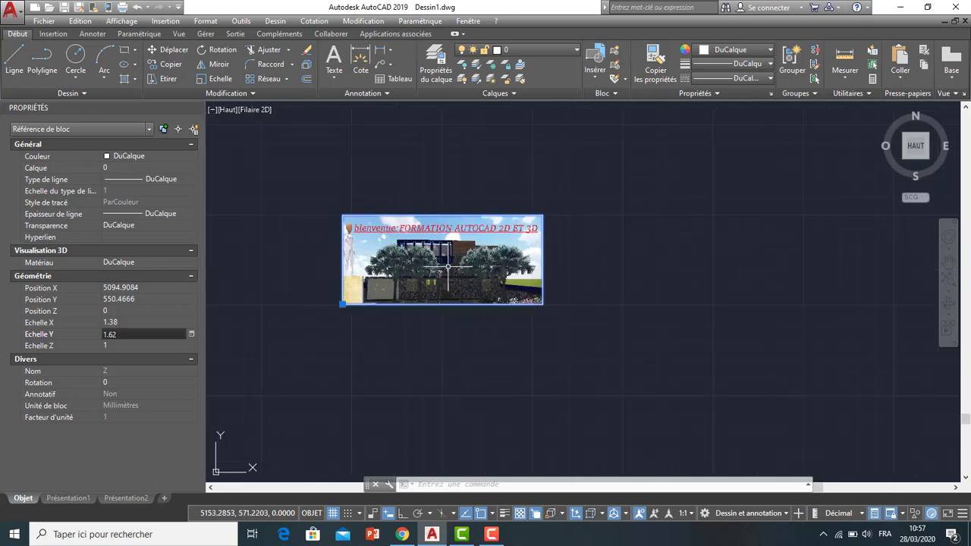